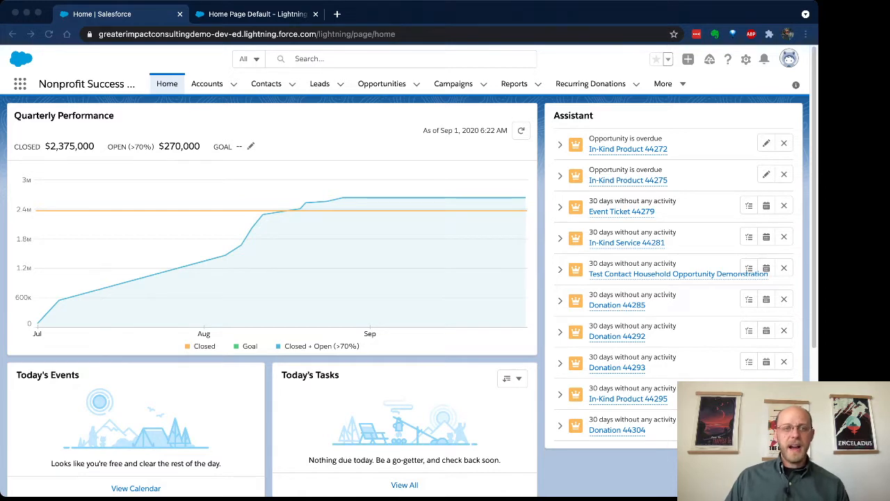
# - Switch to the Demonstration App through the App Launcher search
pyautogui.click(19, 83)
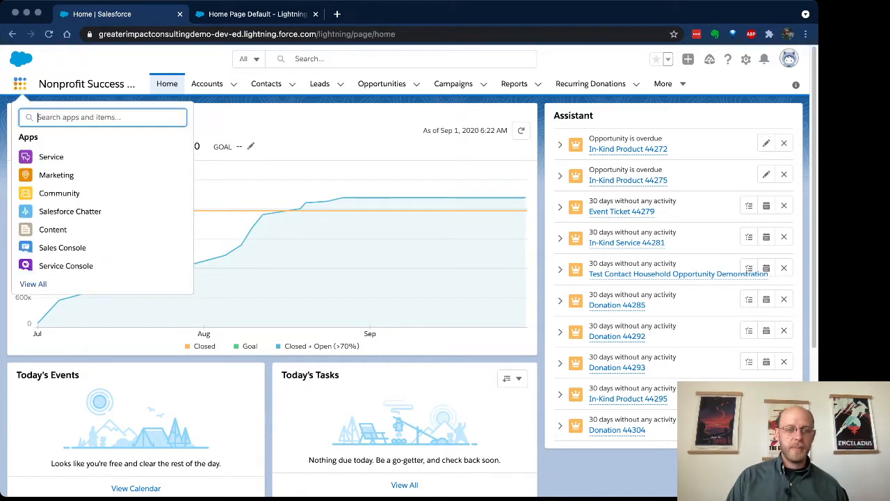
pyautogui.write('demo')
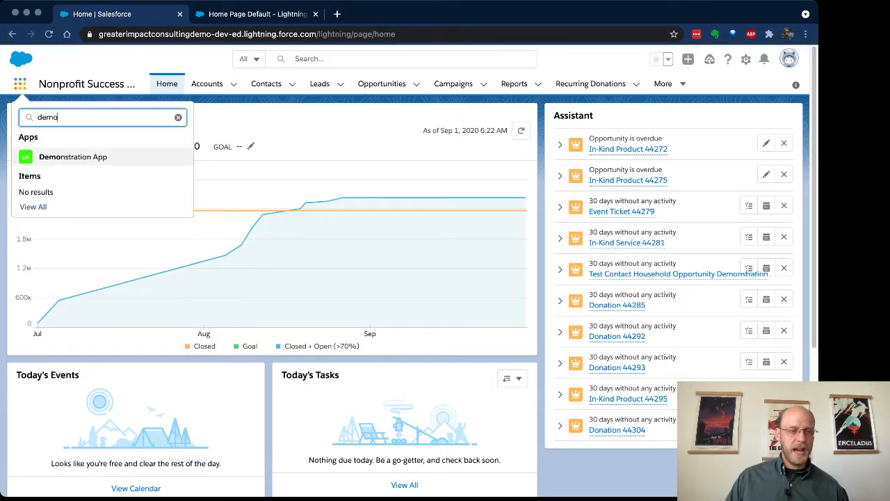
pyautogui.press('Return')
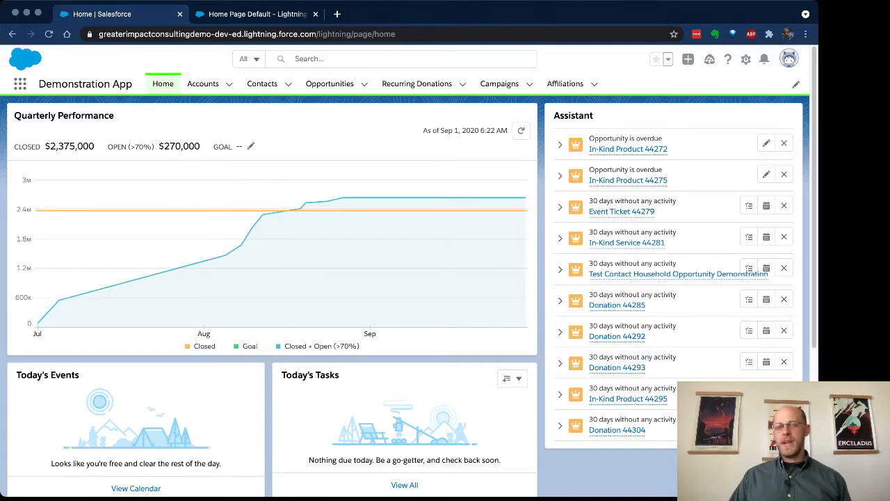
# - Switch to the Mailchimp for Salesforce app through the App Launcher search
pyautogui.click(19, 84)
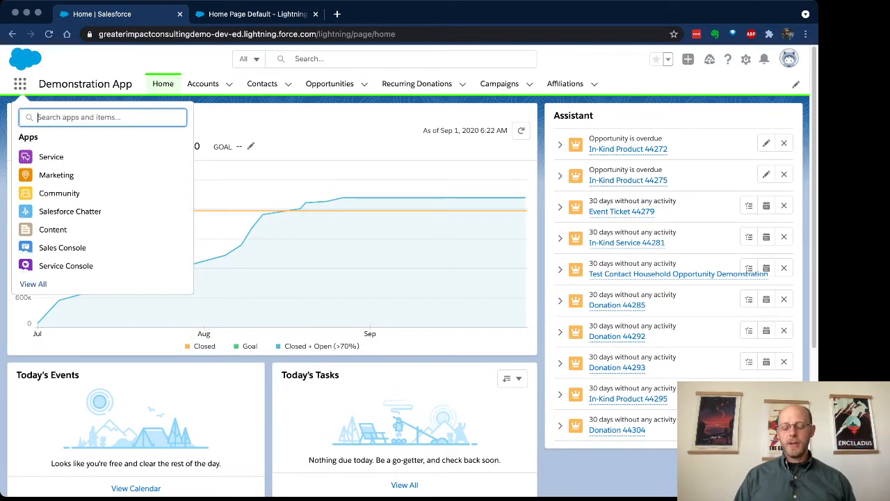
pyautogui.write('mail')
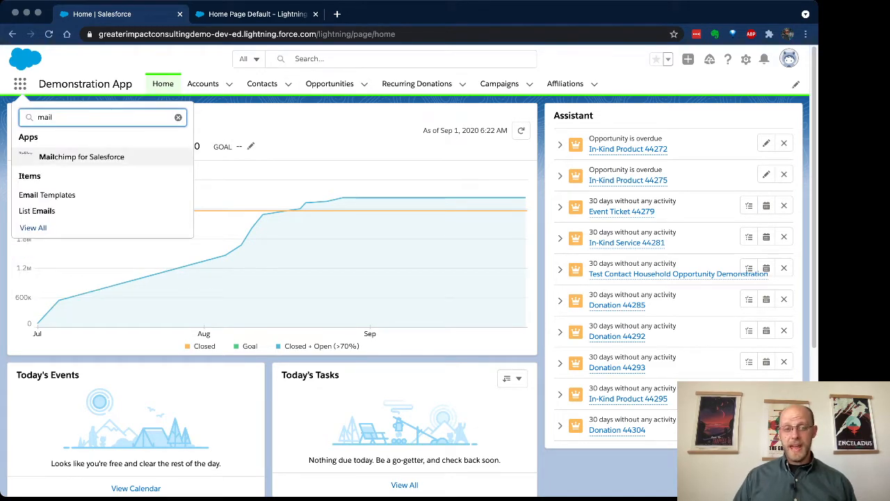
pyautogui.press('Return')
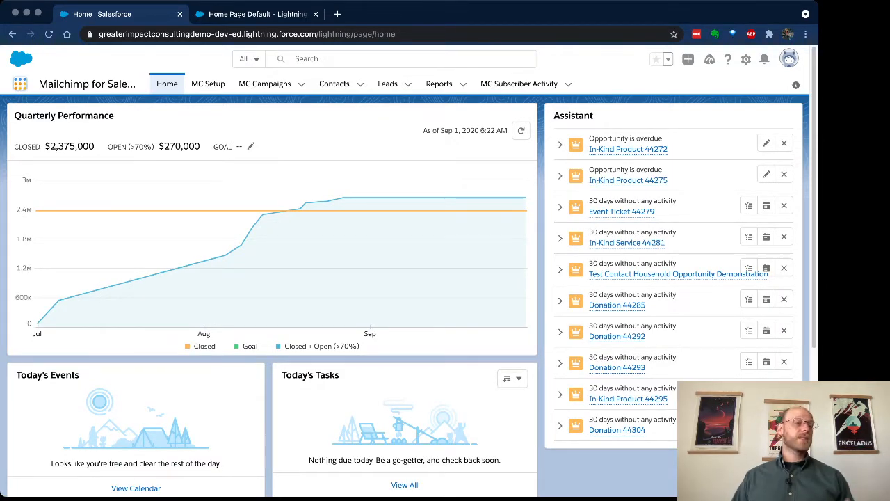
# - Switch to the Program Management app and scroll through its home page dashboard
pyautogui.click(20, 83)
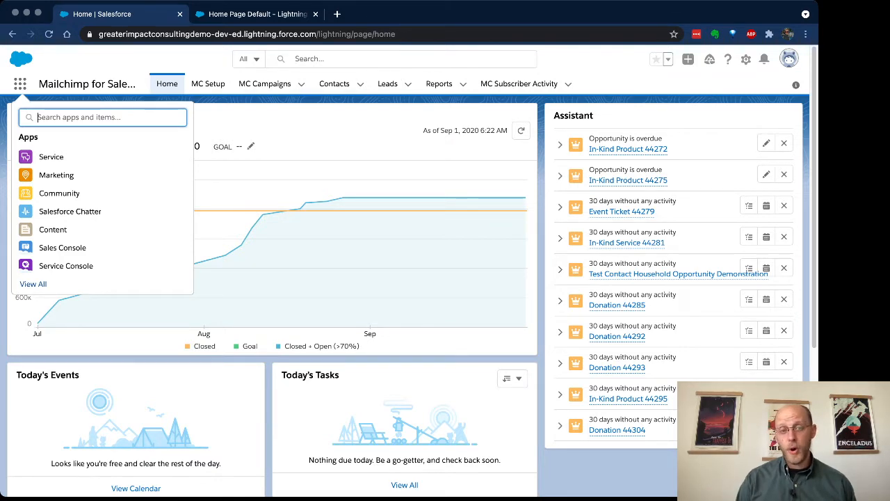
pyautogui.write('pro')
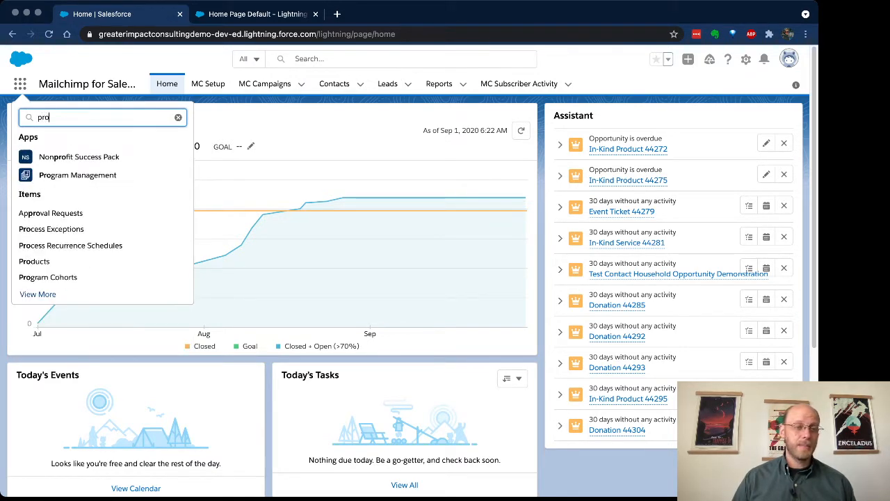
pyautogui.click(87, 176)
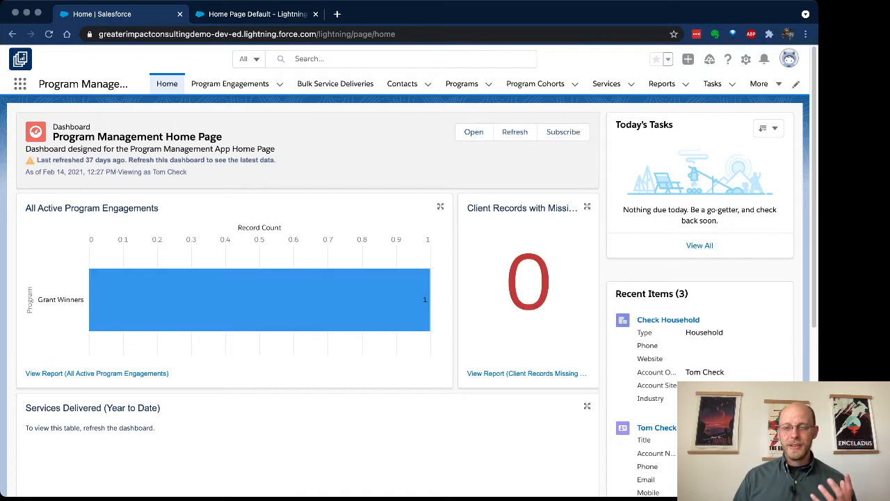
pyautogui.scroll(-1, 412, 270)
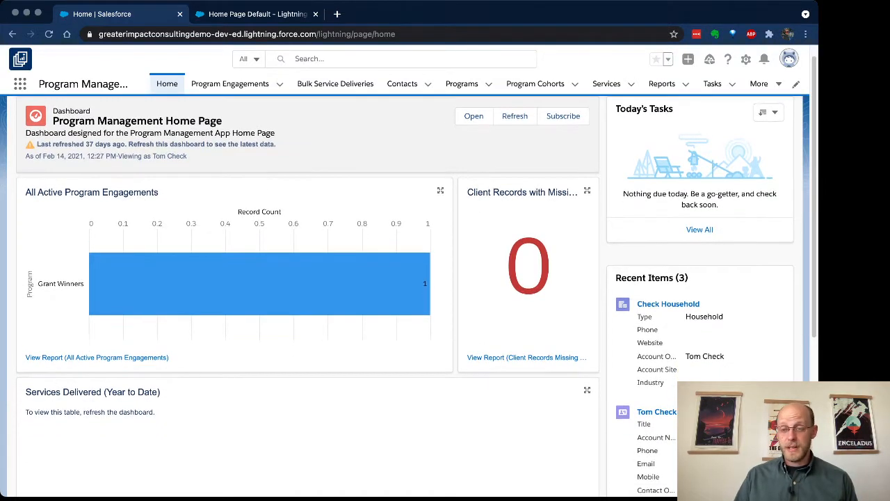
pyautogui.scroll(-5, 411, 278)
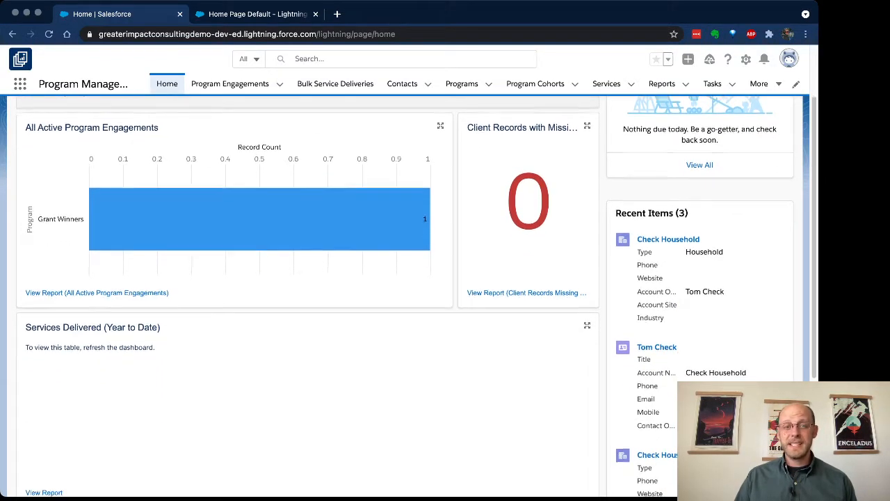
# - Switch to the Volunteers app through the App Launcher search
pyautogui.click(20, 83)
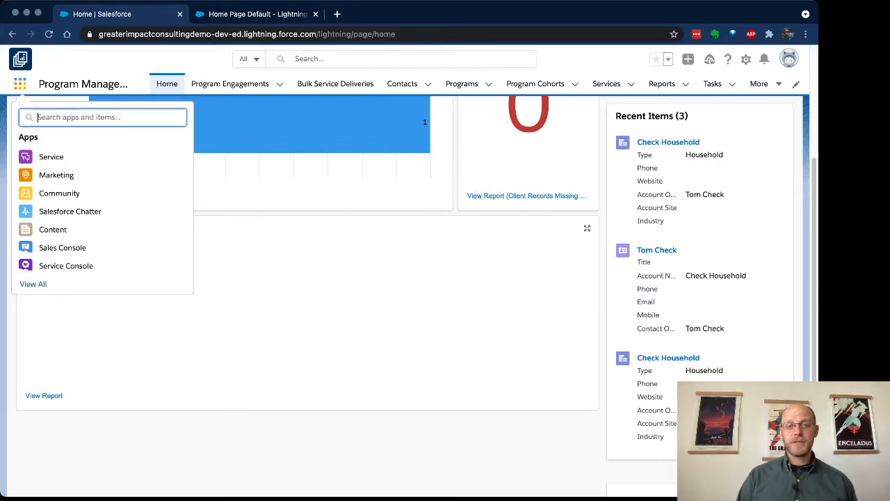
pyautogui.write('volu')
pyautogui.press('Return')
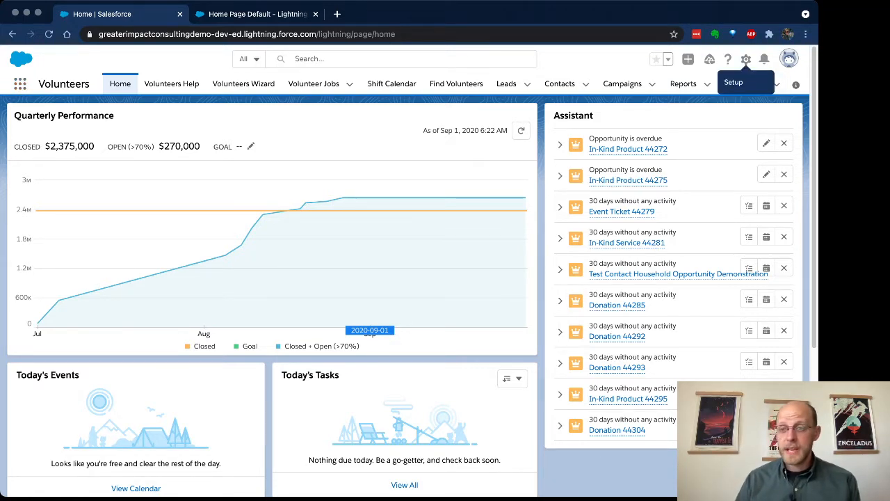
# - Open the current home page in Lightning App Builder and inspect its label and components
pyautogui.click(746, 59)
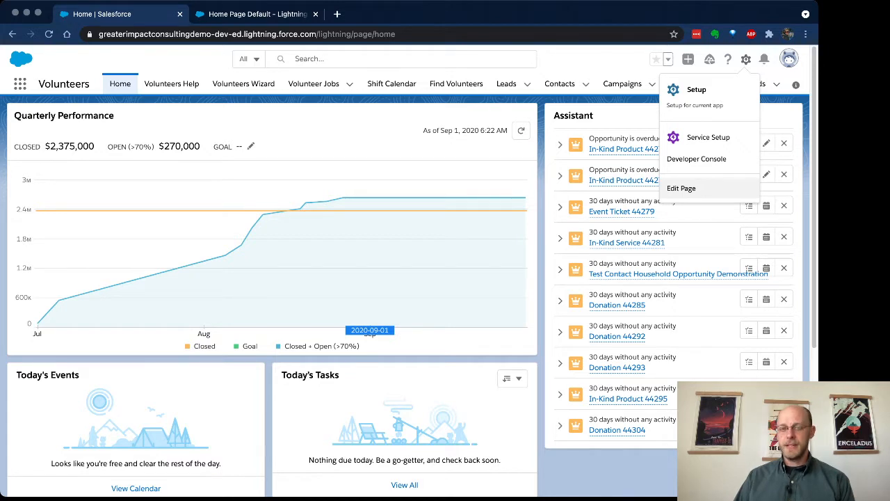
pyautogui.click(681, 188)
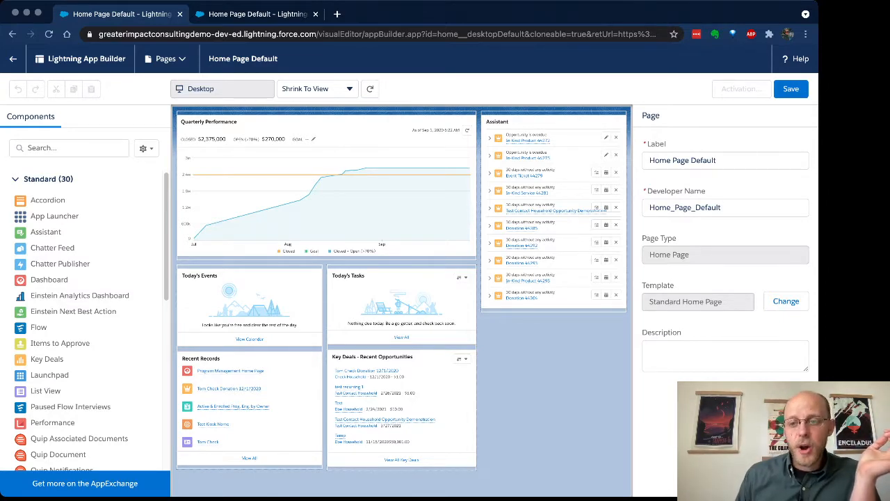
pyautogui.moveTo(722, 161); pyautogui.dragTo(620, 163)
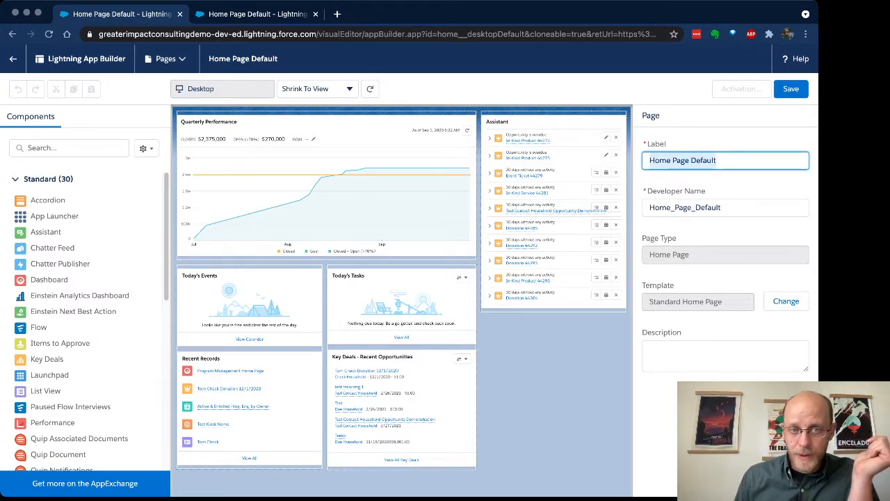
pyautogui.click(723, 178)
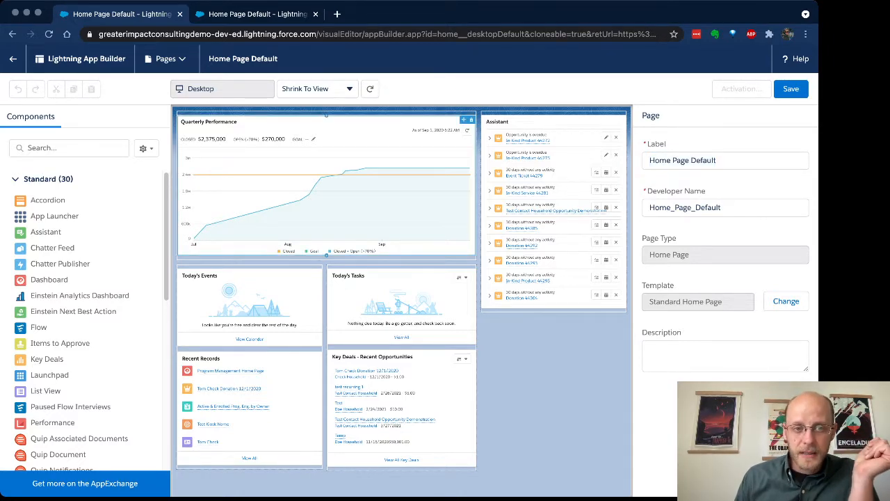
# - Open the Program Management: Home page from the builder's recent pages, confirm leaving, then go back
pyautogui.click(165, 59)
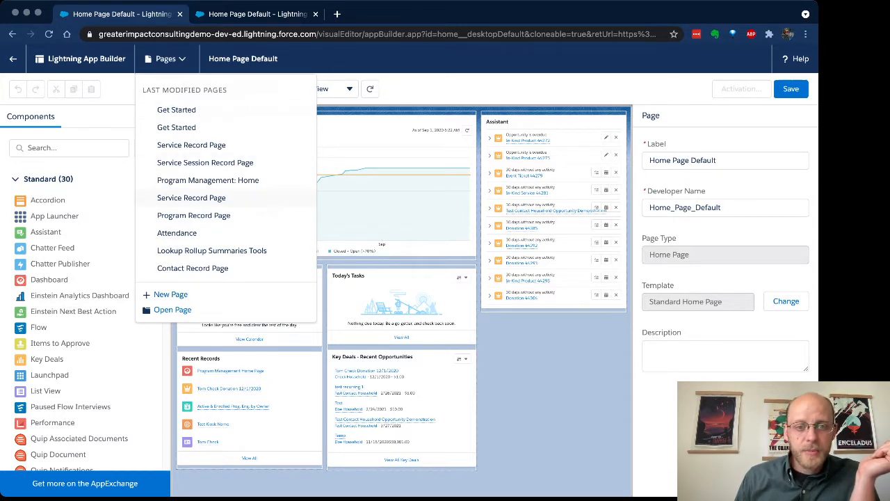
pyautogui.click(207, 181)
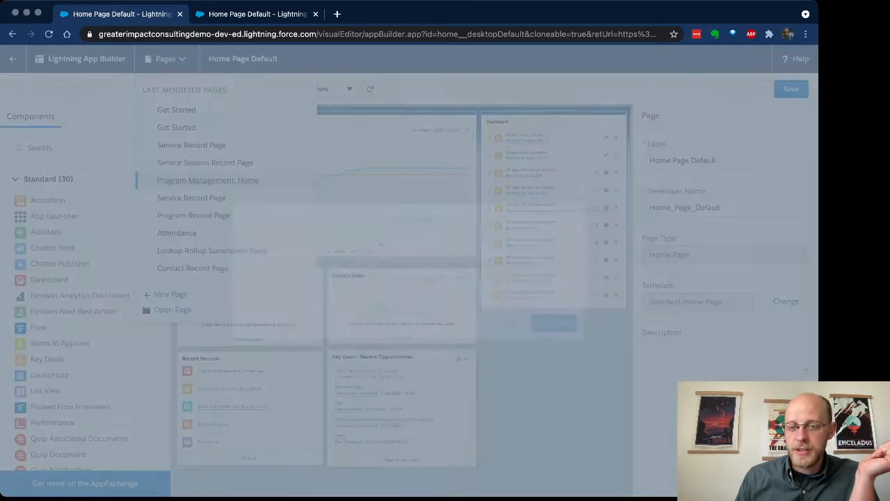
pyautogui.click(557, 324)
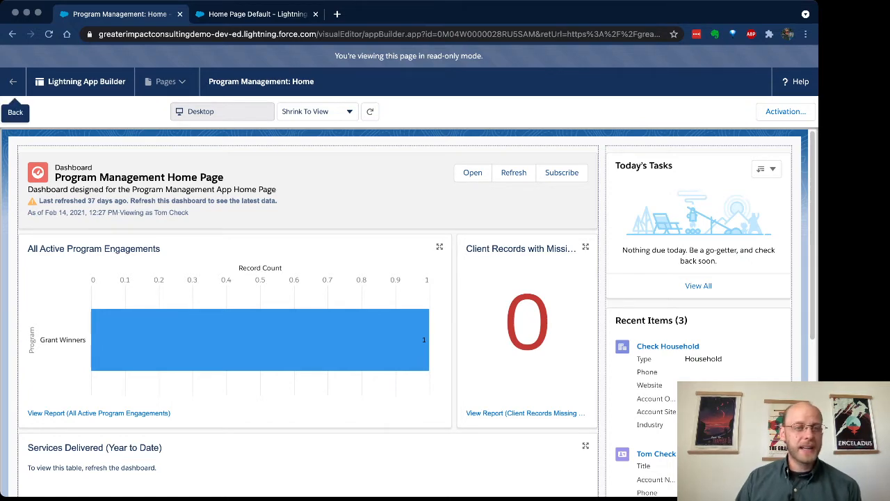
pyautogui.click(12, 81)
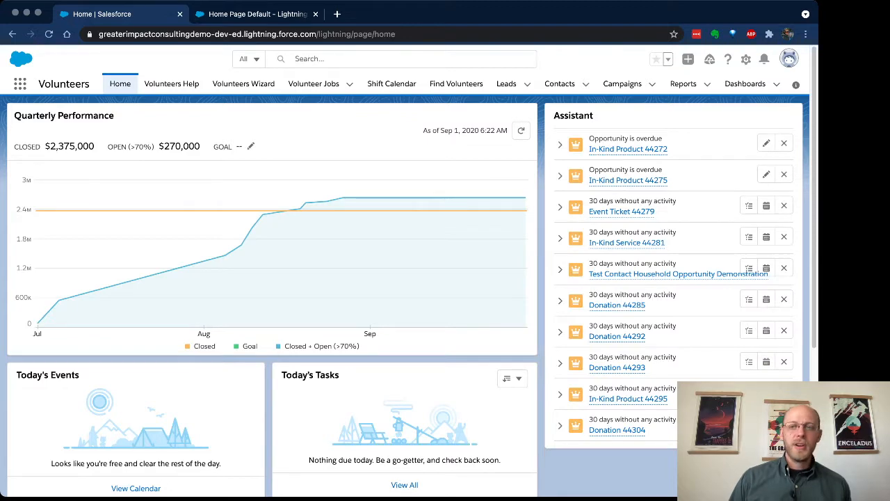
# - Reopen the home page in Lightning App Builder and start a new Lightning page, confirming to leave
pyautogui.click(747, 60)
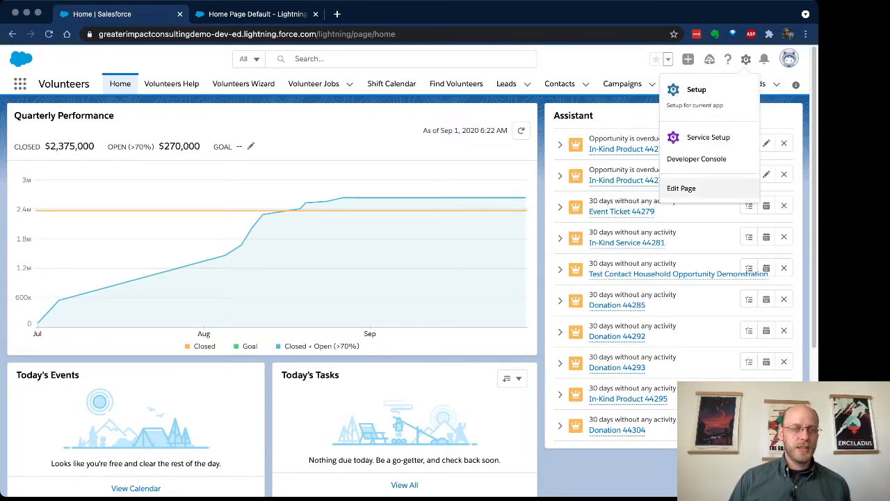
pyautogui.click(680, 188)
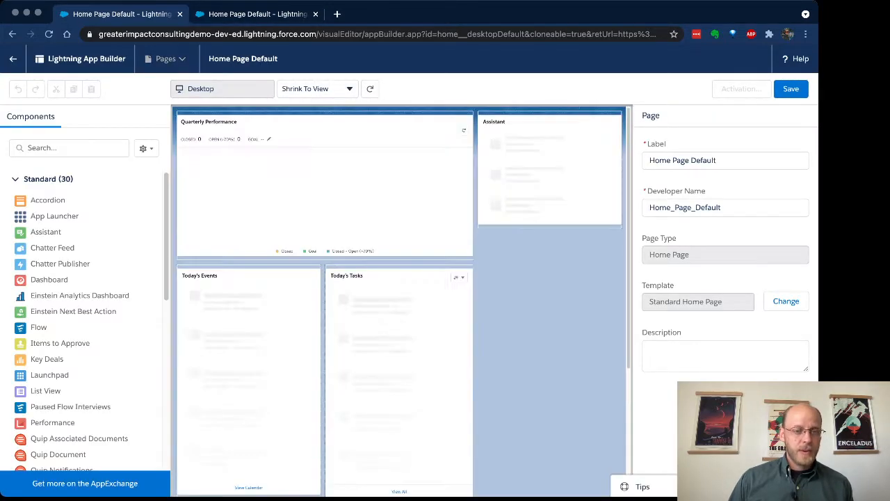
pyautogui.click(165, 59)
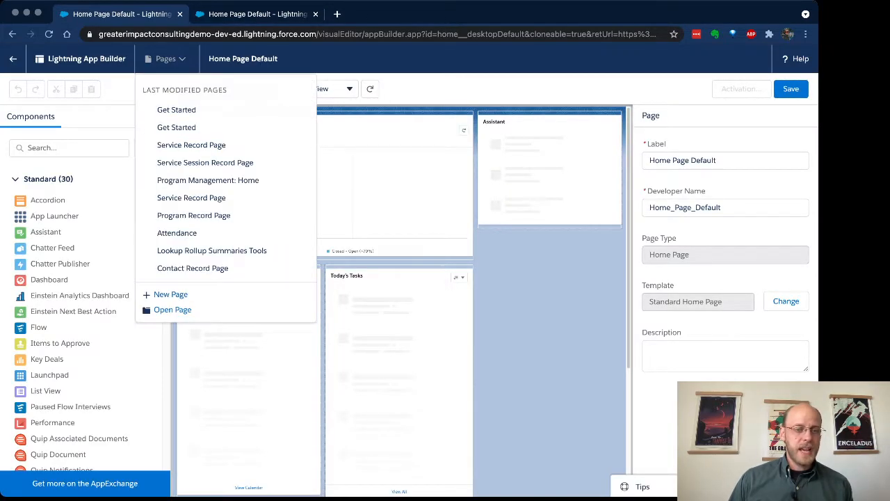
pyautogui.click(170, 295)
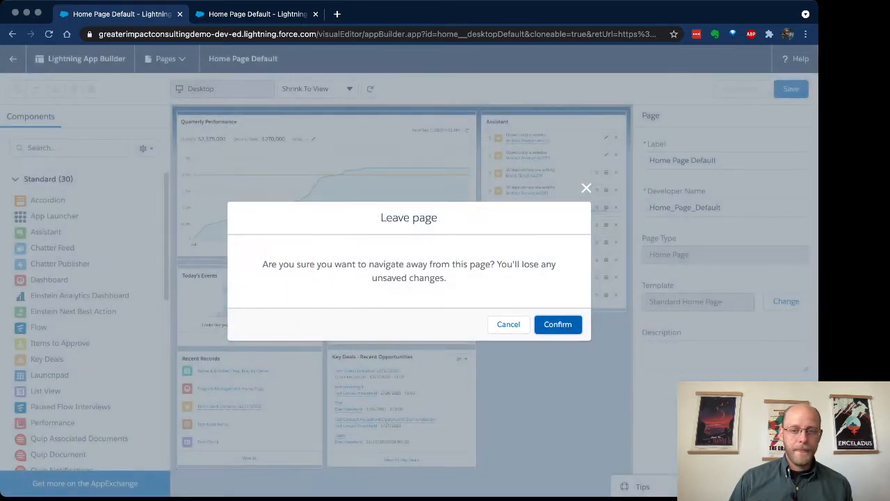
pyautogui.click(558, 324)
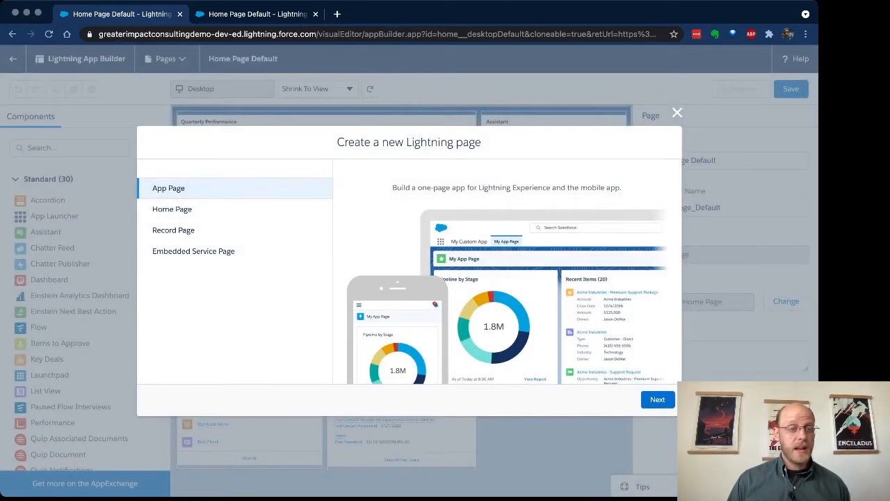
# - Compare the new page types and proceed with Home Page as the type
pyautogui.click(173, 209)
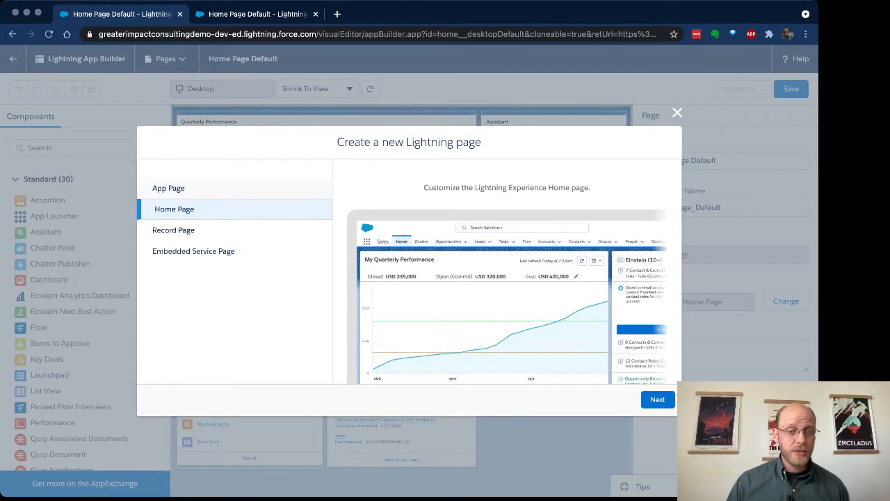
pyautogui.click(169, 188)
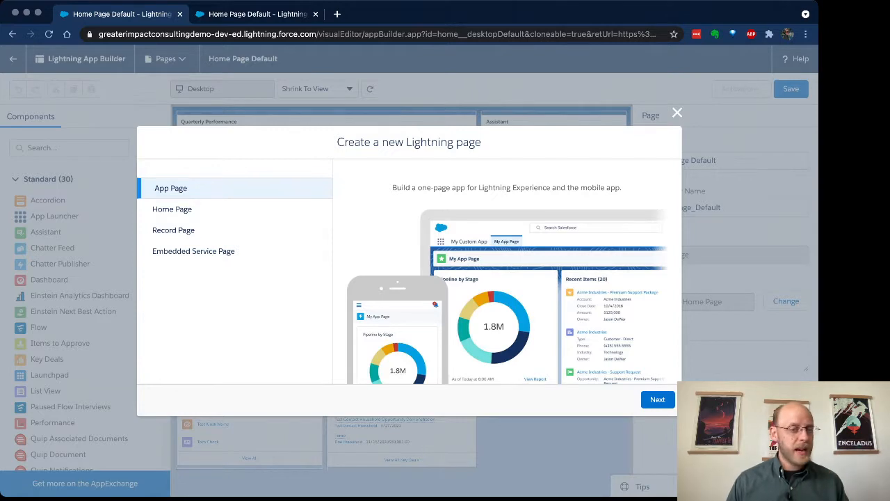
pyautogui.click(174, 230)
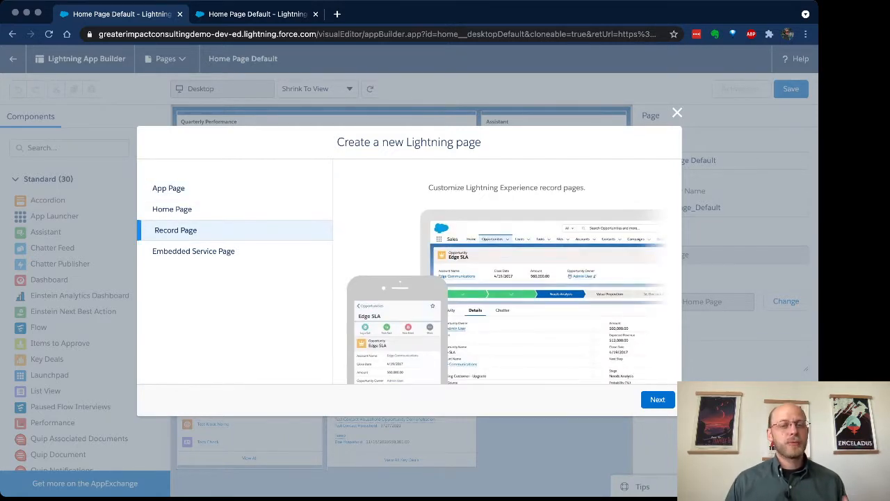
pyautogui.click(193, 251)
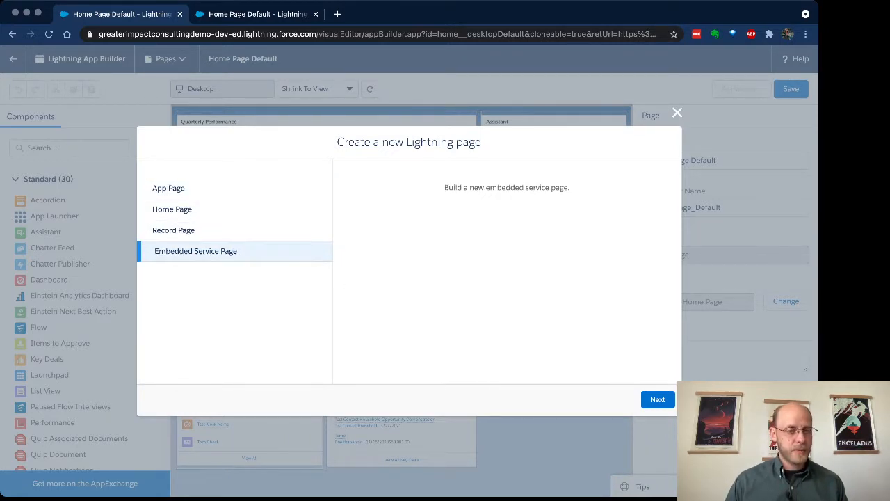
pyautogui.click(174, 208)
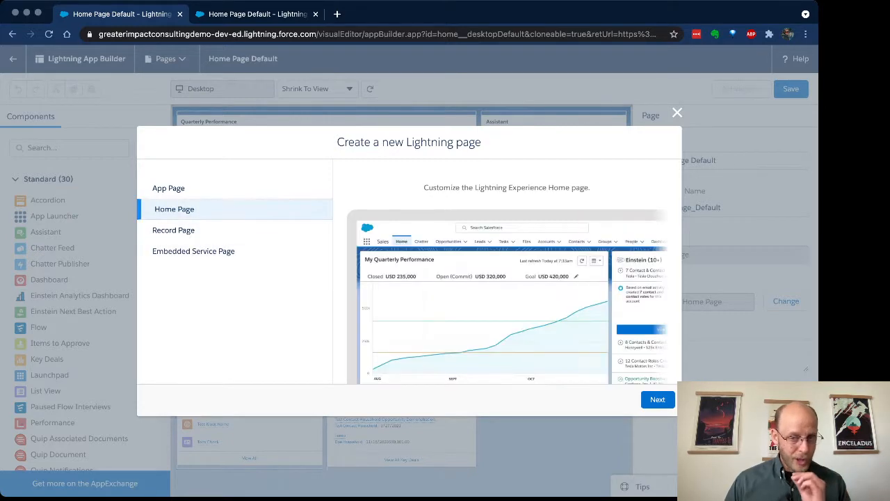
pyautogui.click(657, 399)
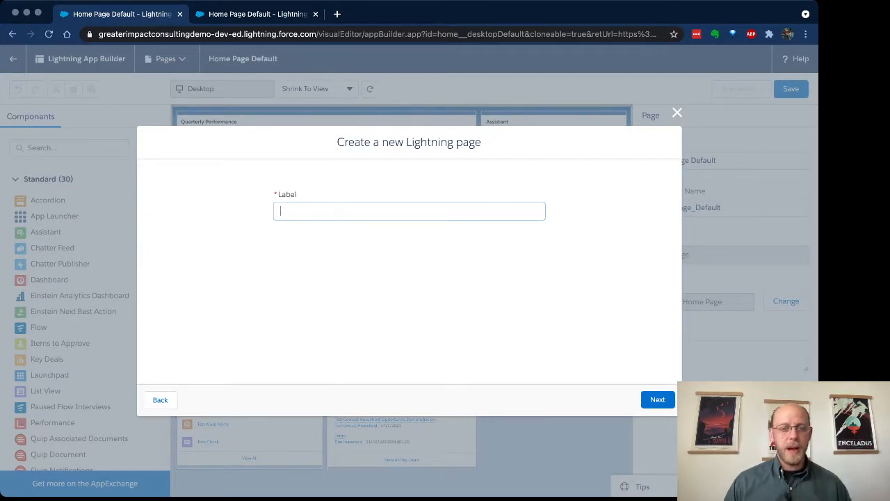
# - Label the new page Demonstration App Home Page and continue
pyautogui.write('De')
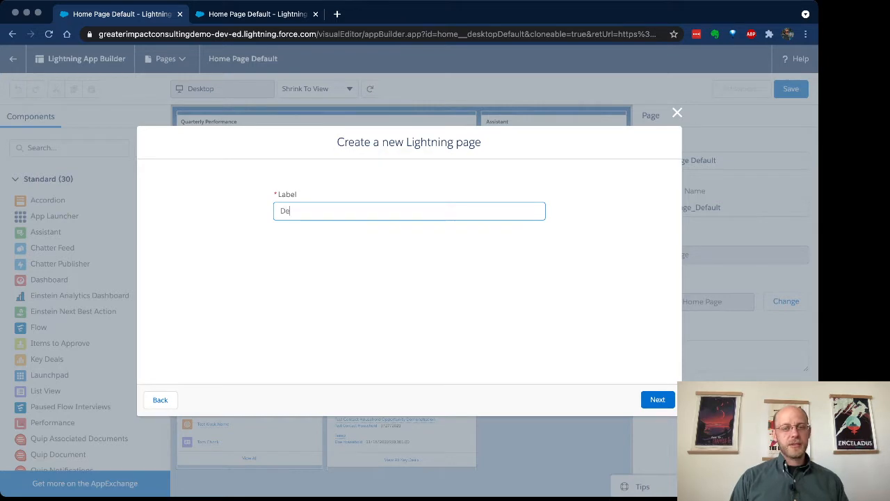
pyautogui.write('monstration App Home Page')
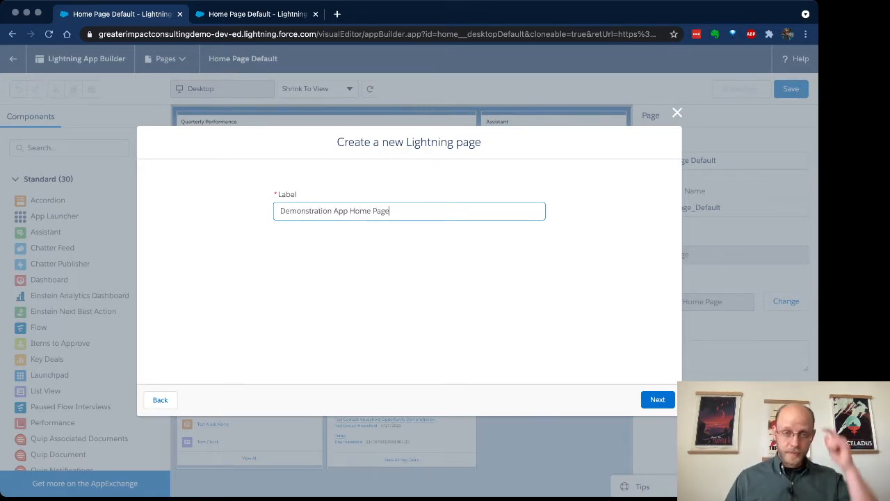
pyautogui.press('Return')
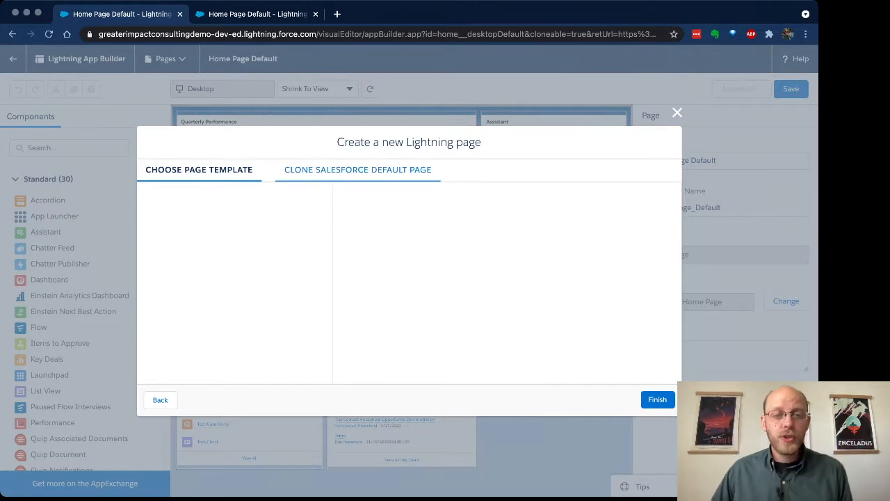
# - Clone the Salesforce default Home Page Default layout to create the new Lightning page
pyautogui.click(358, 169)
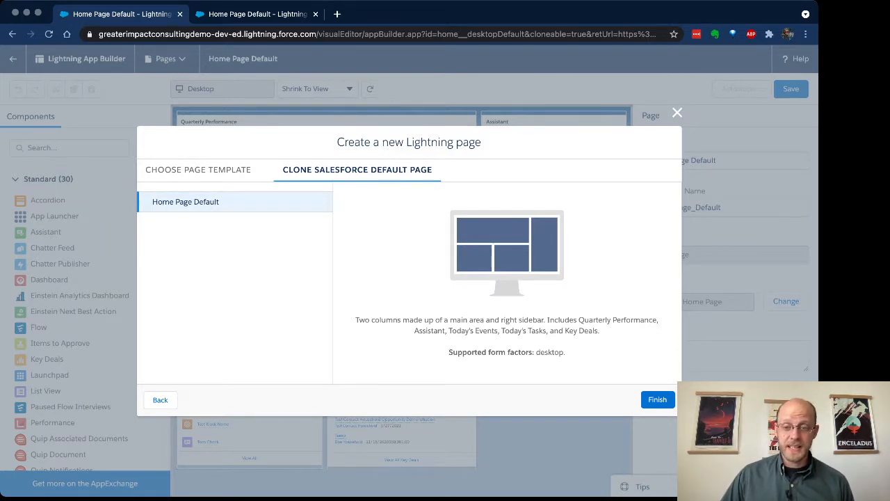
pyautogui.click(658, 399)
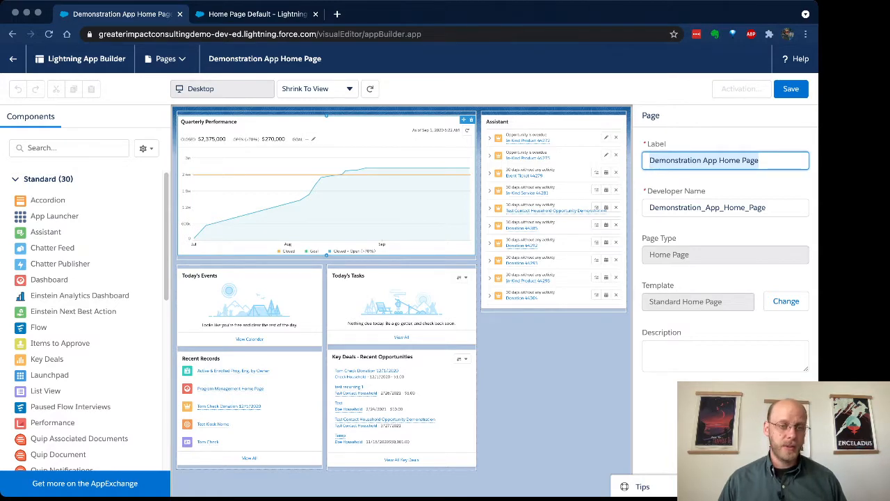
# - Search the components for dash and place a Dashboard component at the top of the main region
pyautogui.click(70, 148)
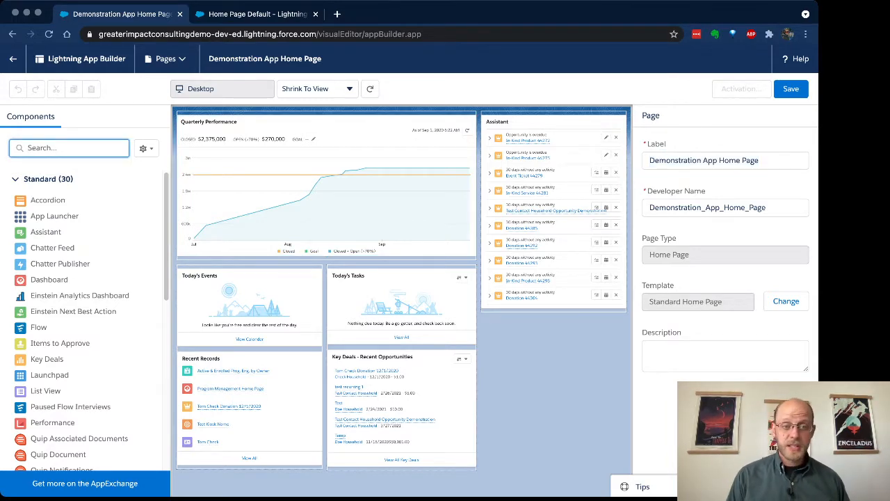
pyautogui.write('dash')
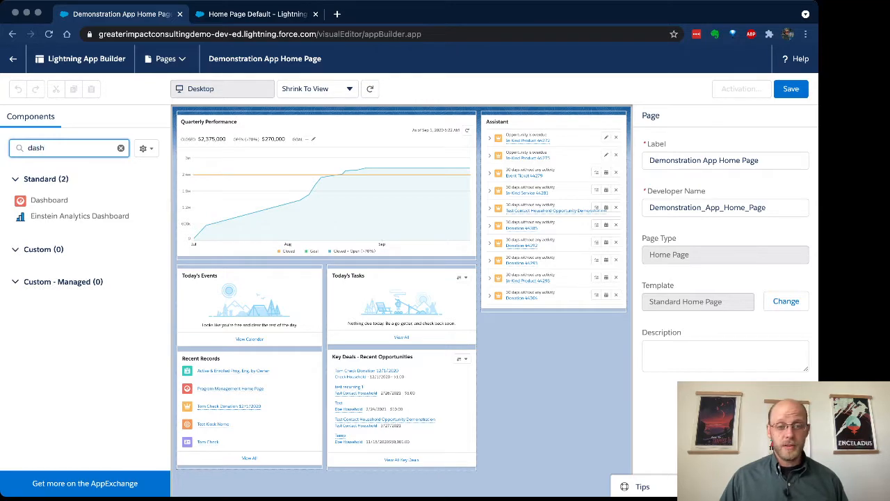
pyautogui.moveTo(49, 200); pyautogui.dragTo(259, 136)
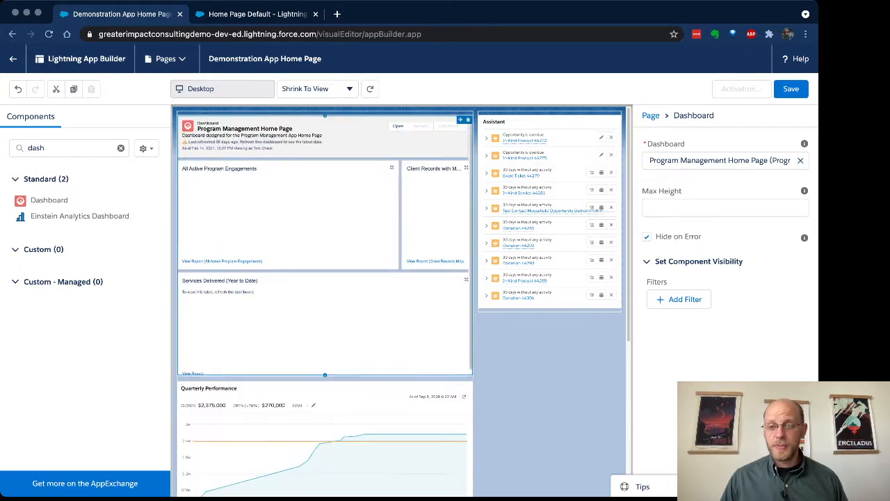
# - Switch the dashboard to Volunteers Dashboard, then to Sample Program Management Dashboard
pyautogui.click(801, 161)
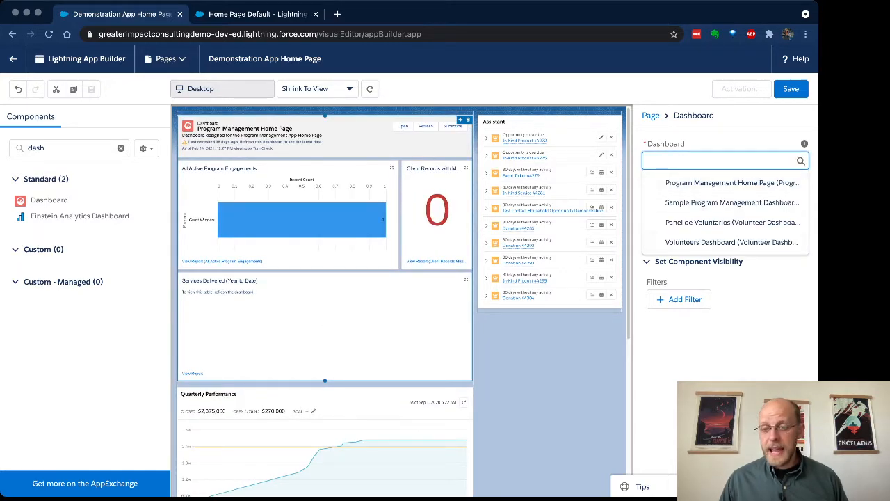
pyautogui.click(731, 242)
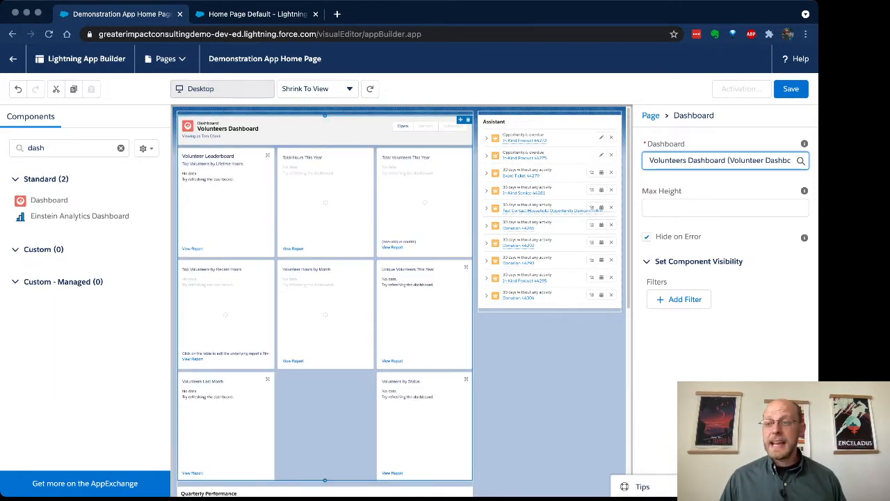
pyautogui.click(726, 160)
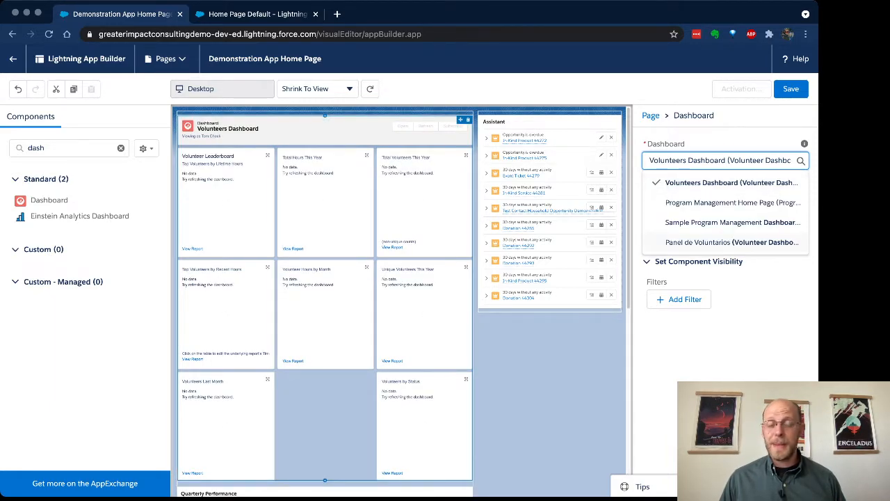
pyautogui.click(732, 222)
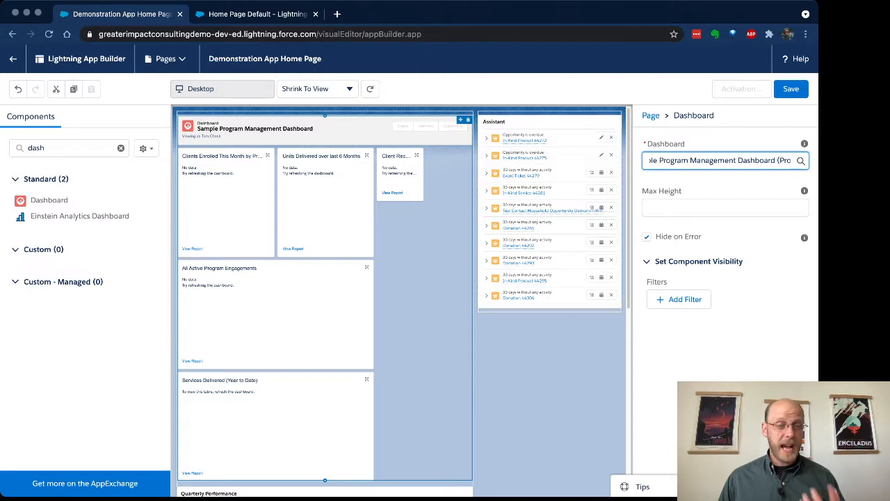
# - Clear the component search and delete the Dashboard component from the page
pyautogui.click(121, 148)
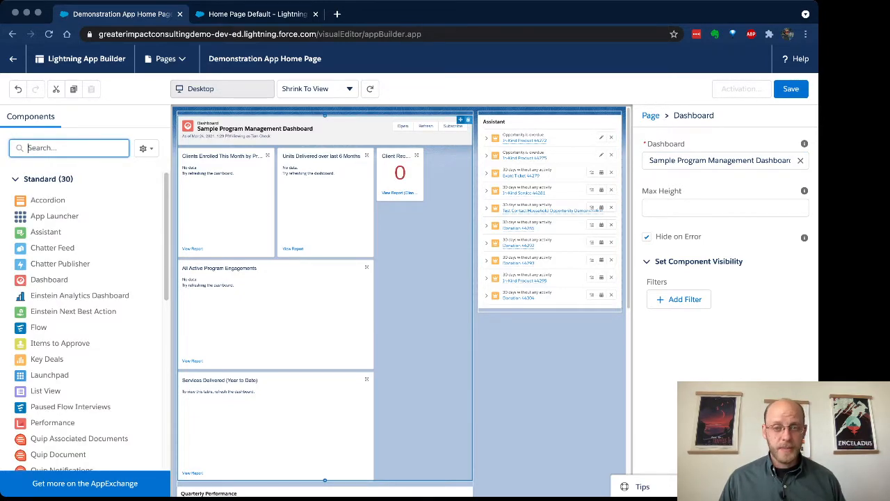
pyautogui.press('Delete')
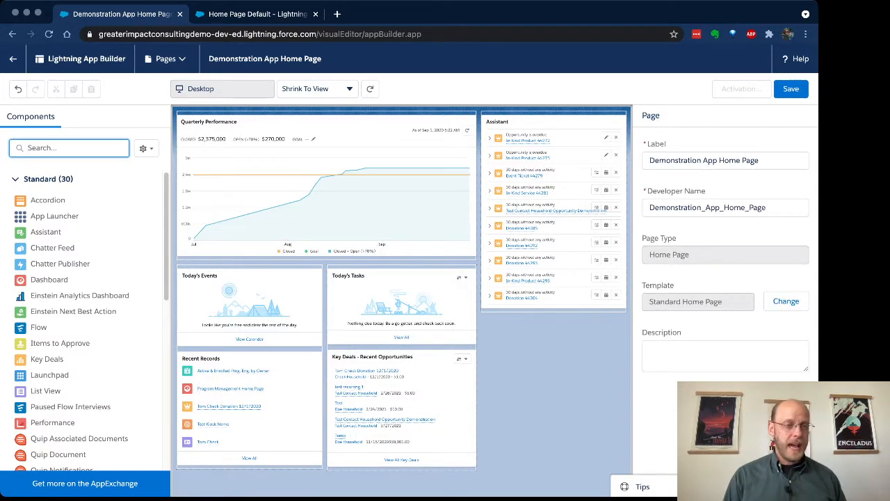
# - Search the components for rep and place a Report Chart component at the top of the main region
pyautogui.write('re[o')
pyautogui.press('BackSpace')
pyautogui.press('BackSpace')
pyautogui.write('[')
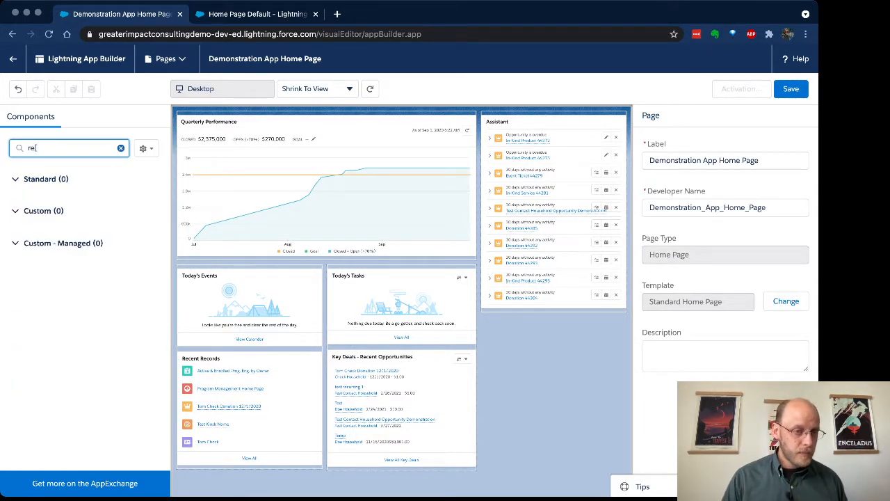
pyautogui.press('BackSpace')
pyautogui.press('BackSpace')
pyautogui.press('BackSpace')
pyautogui.write('rep')
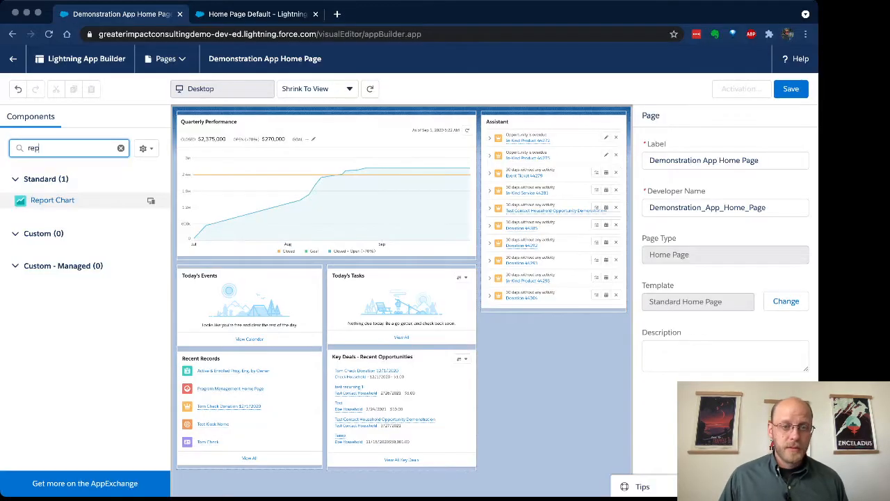
pyautogui.click(148, 200)
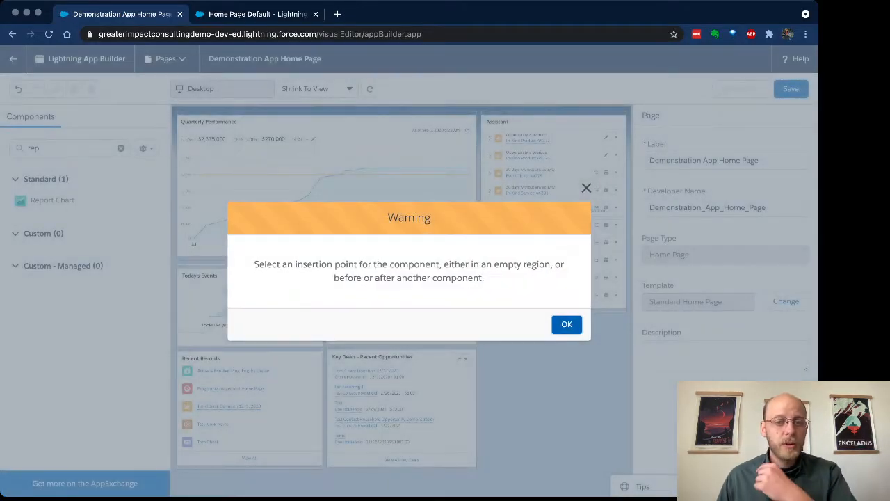
pyautogui.click(566, 324)
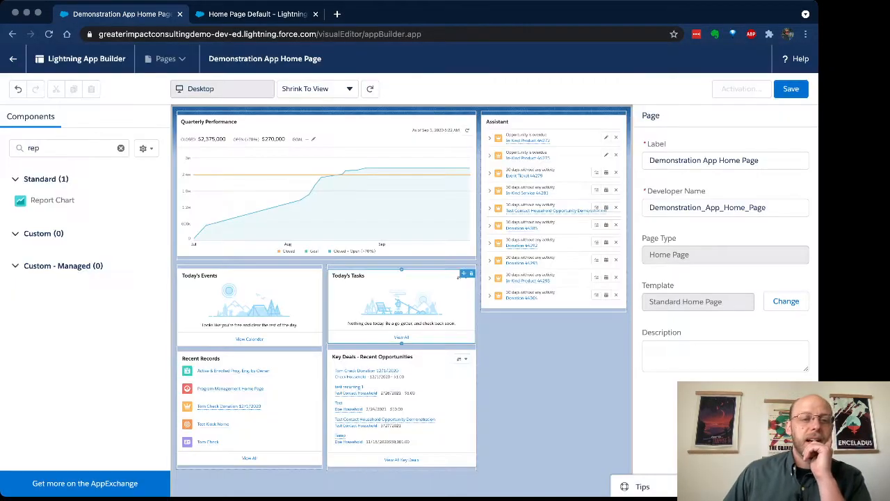
pyautogui.moveTo(52, 199); pyautogui.dragTo(288, 146)
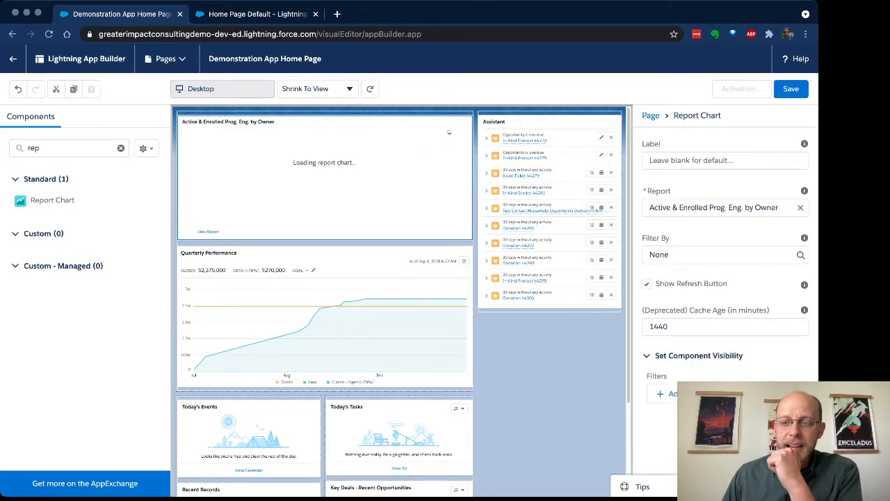
# - Set the report chart's report to Recent Unsubscribes By List
pyautogui.click(715, 208)
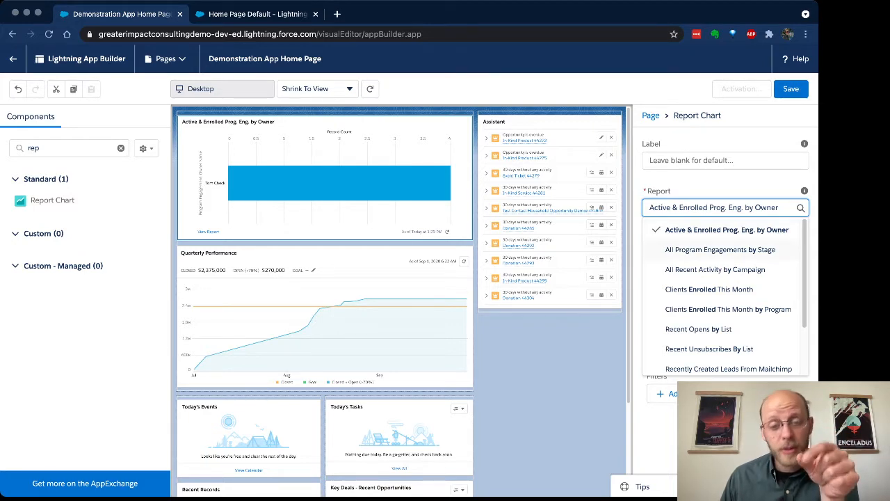
pyautogui.scroll(-1, 725, 259)
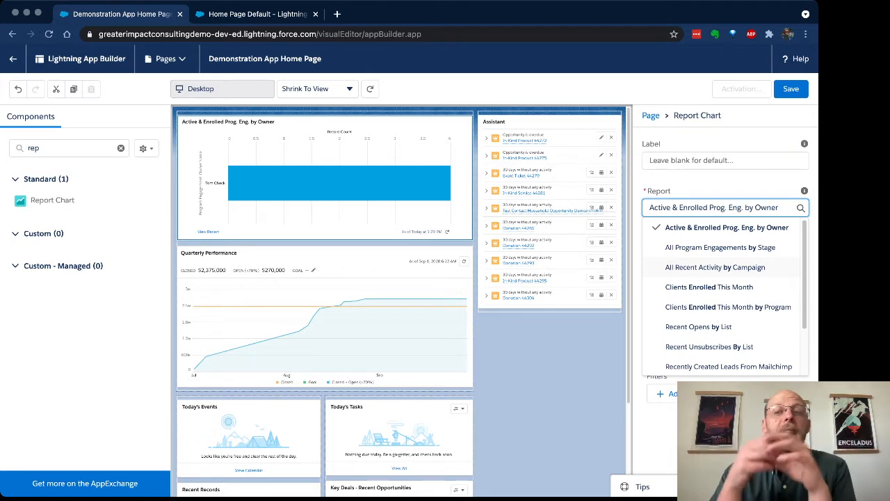
pyautogui.scroll(-1, 725, 264)
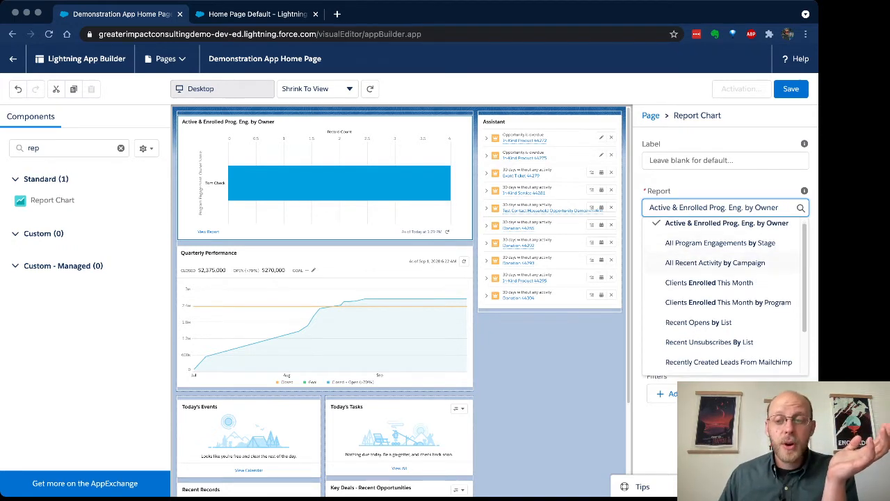
pyautogui.scroll(-3, 726, 278)
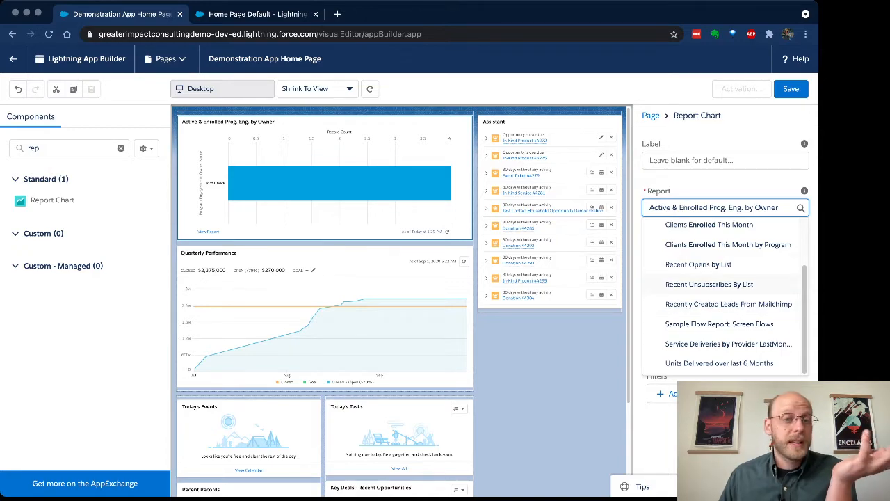
pyautogui.click(708, 283)
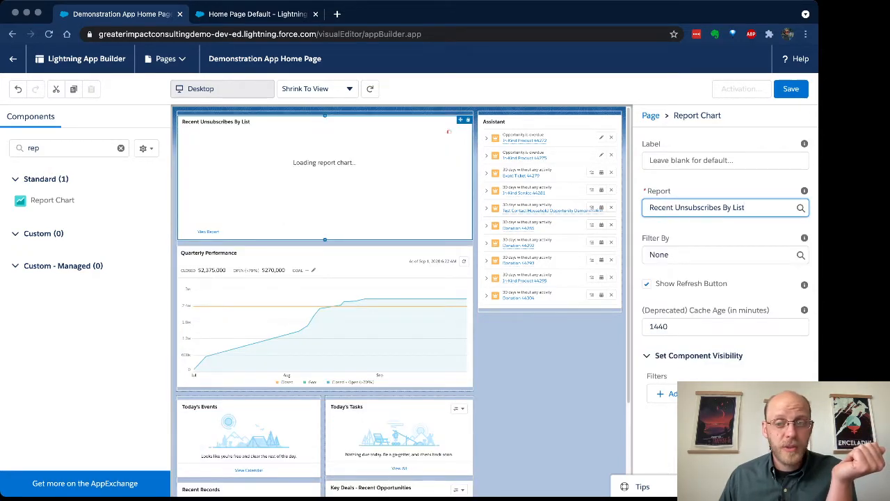
# - Set the report chart's report to Units Delivered over last 6 Months
pyautogui.click(725, 207)
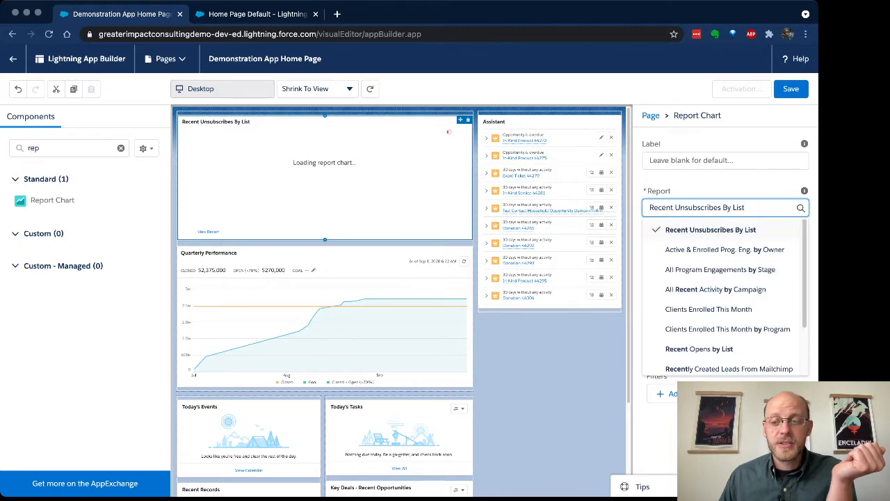
pyautogui.scroll(-3, 725, 299)
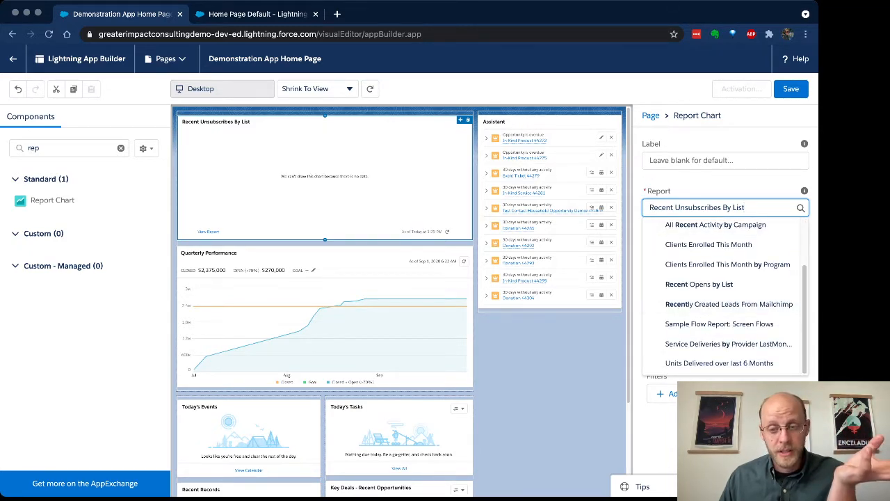
pyautogui.click(719, 363)
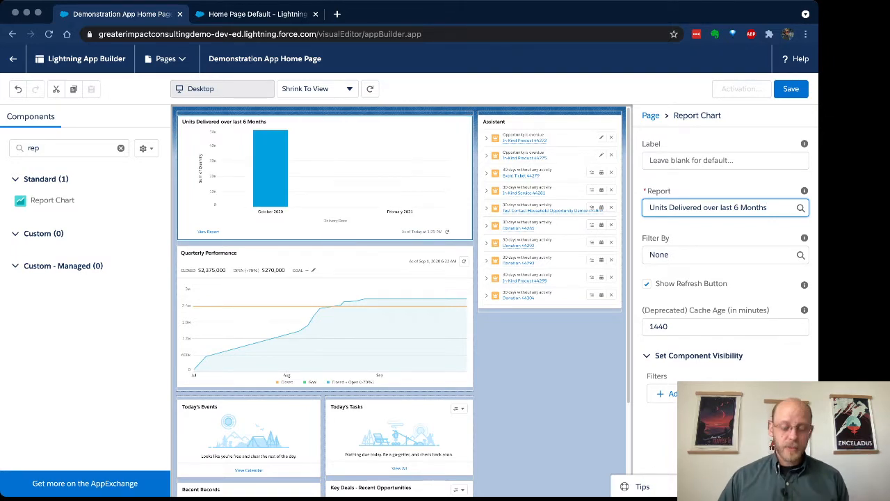
# - Add an App Launcher component below the Assistant in the sidebar, then delete it
pyautogui.doubleClick(34, 149)
pyautogui.press('BackSpace')
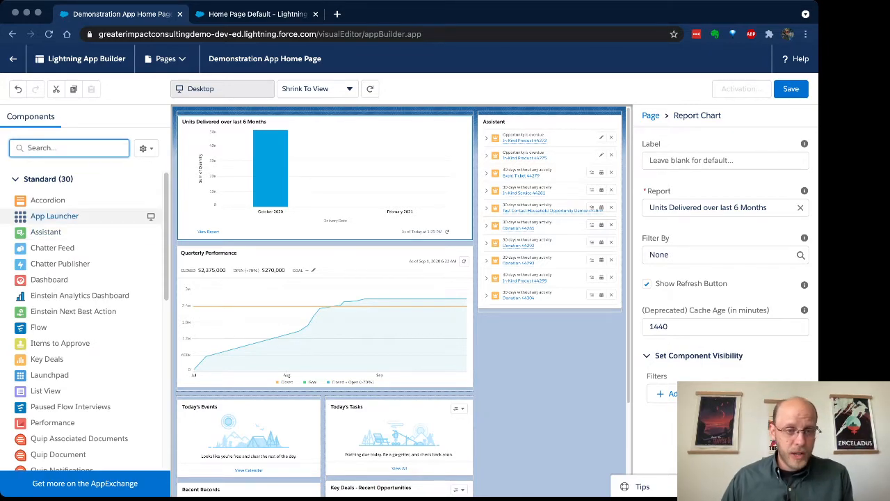
pyautogui.moveTo(54, 215); pyautogui.dragTo(549, 310)
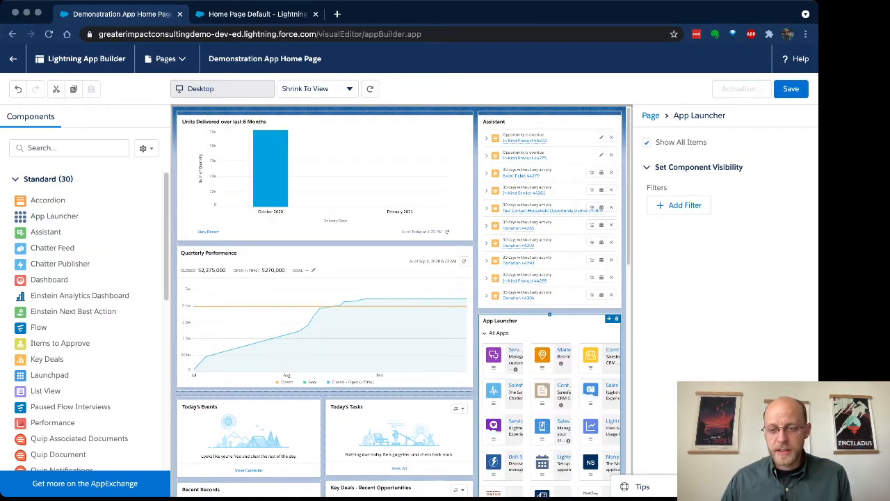
pyautogui.scroll(-3, 400, 299)
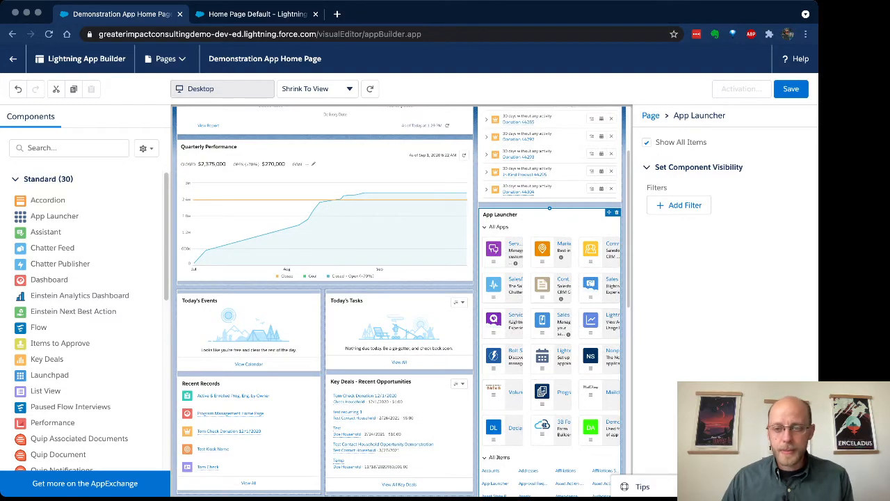
pyautogui.click(616, 212)
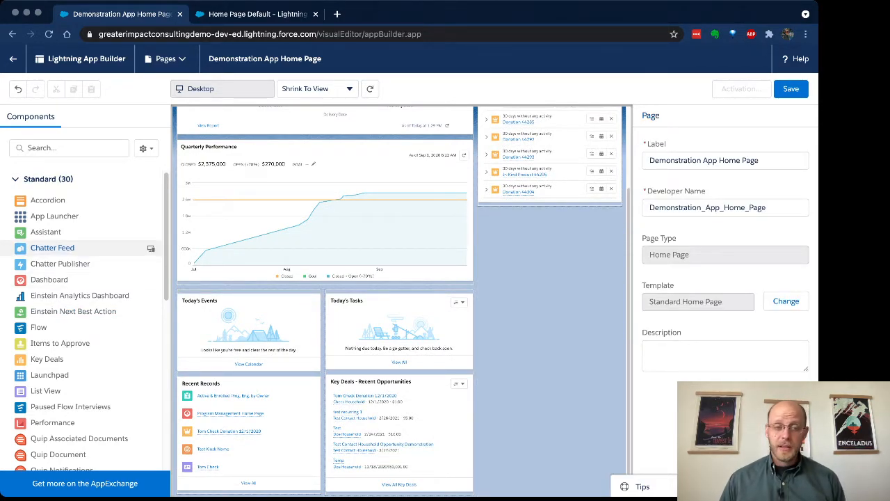
# - Add a Chatter Feed component below the Assistant in the sidebar, then delete it
pyautogui.click(52, 248)
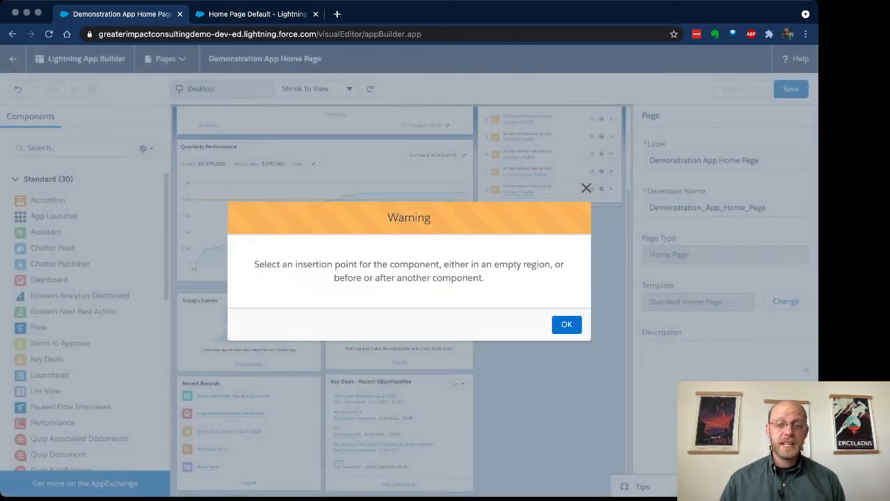
pyautogui.click(567, 325)
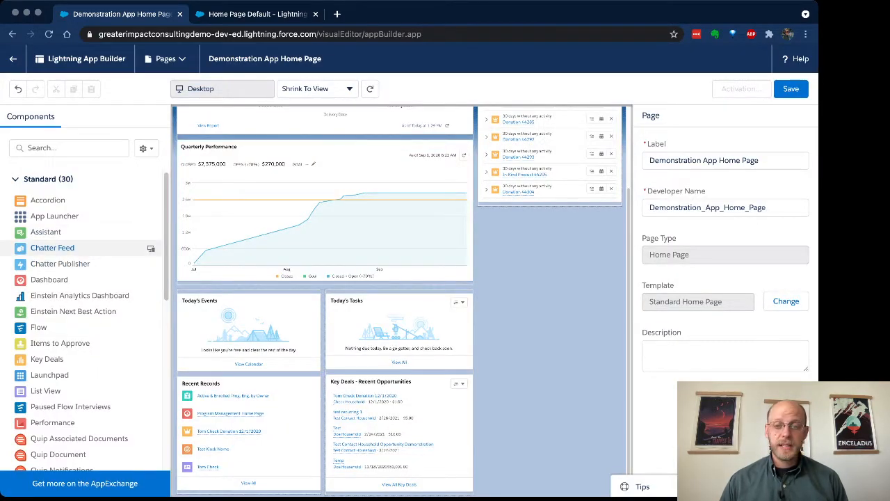
pyautogui.moveTo(53, 247); pyautogui.dragTo(526, 175)
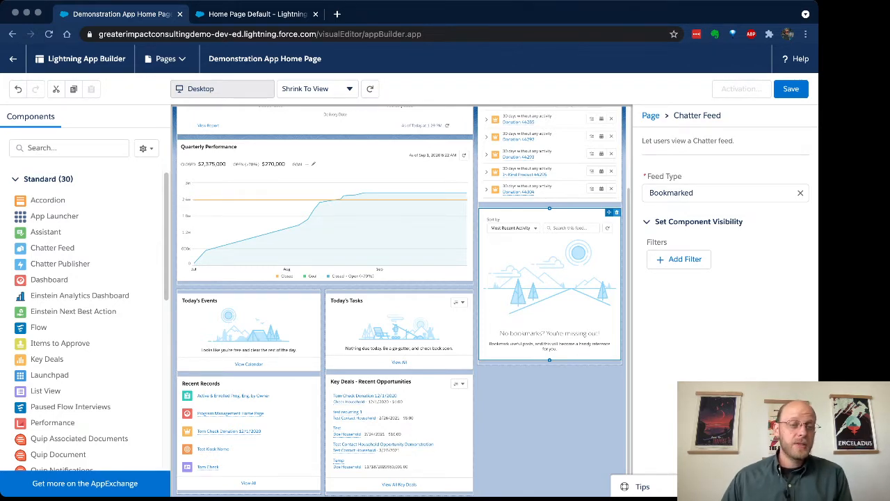
pyautogui.press('Delete')
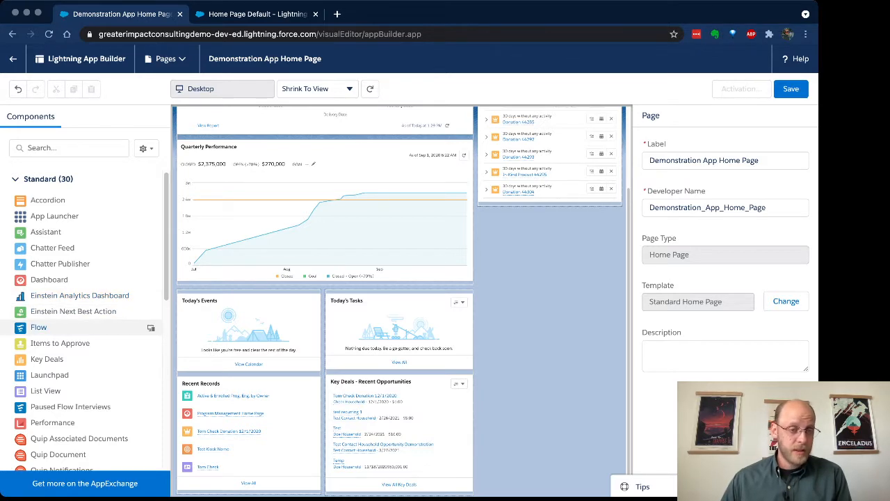
# - Add a Flow component showing Create a Case below the Assistant, then delete it
pyautogui.moveTo(146, 327); pyautogui.dragTo(549, 209)
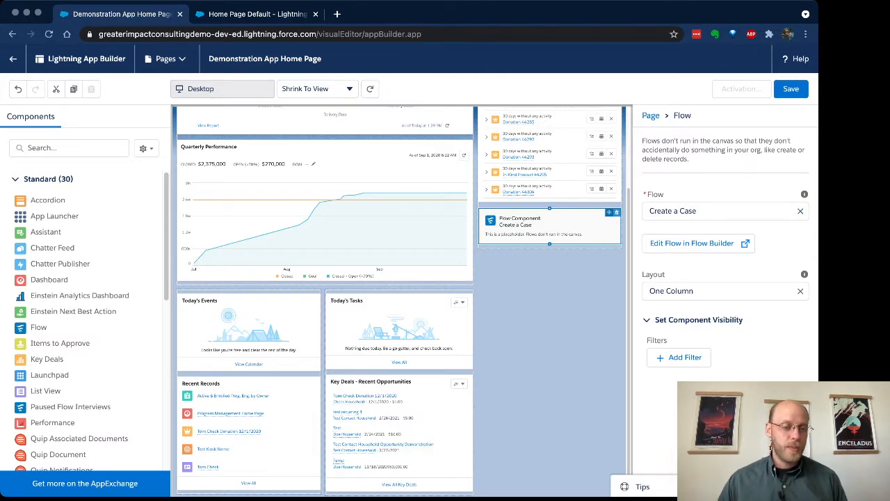
pyautogui.click(616, 212)
# - Delete the Recent Records component from the lower main region
pyautogui.scroll(-2, 84, 319)
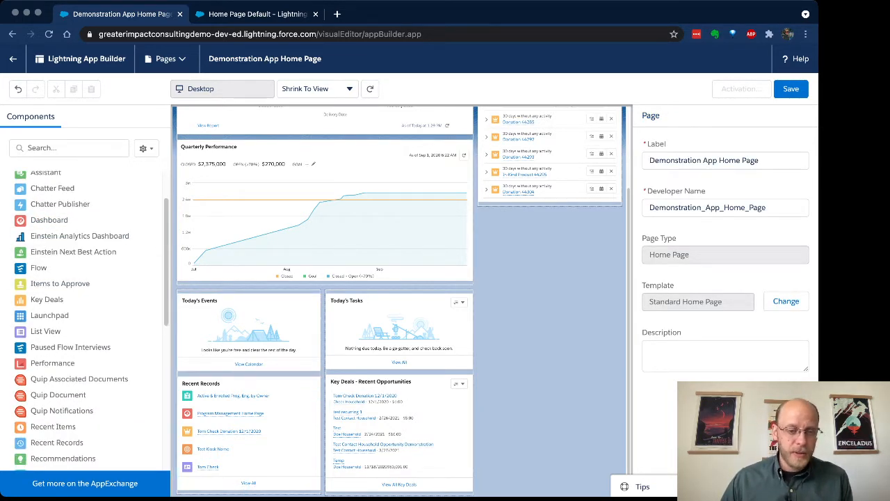
pyautogui.click(316, 381)
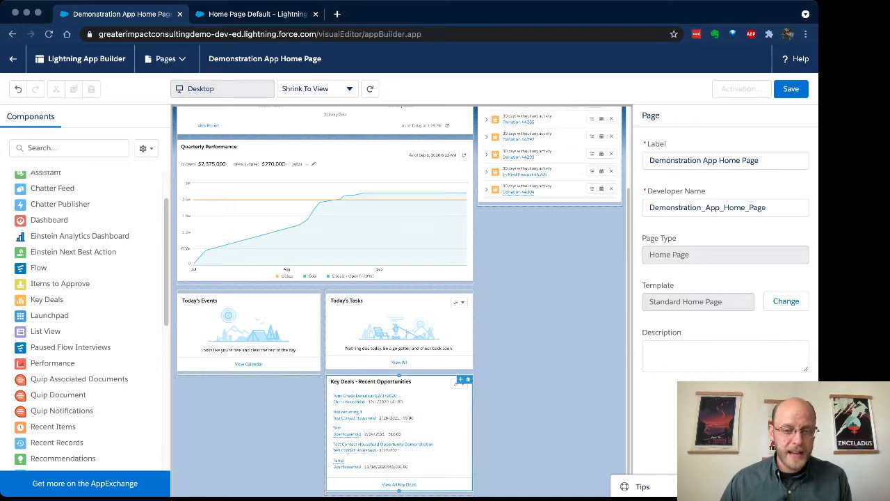
# - Rearrange the lower main region: move Today's Events below Today's Tasks and Key Deals into the left slot
pyautogui.moveTo(389, 403); pyautogui.dragTo(241, 319)
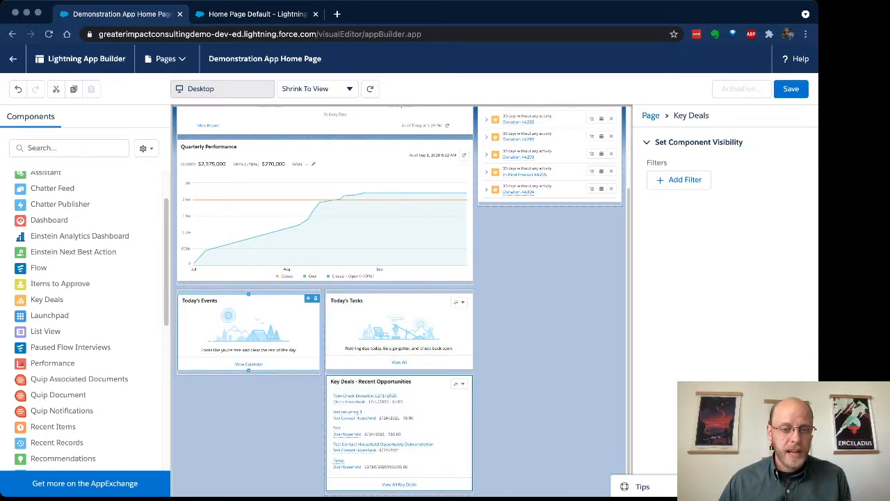
pyautogui.moveTo(308, 298); pyautogui.dragTo(458, 418)
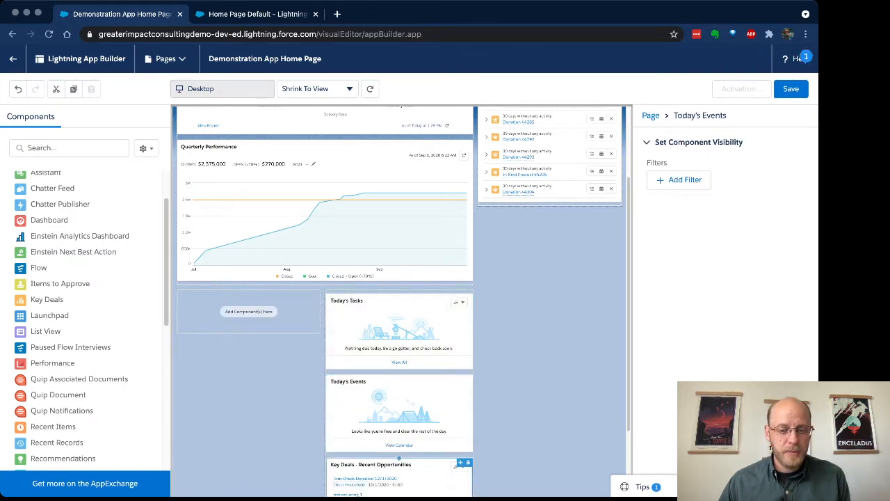
pyautogui.moveTo(460, 462); pyautogui.dragTo(308, 329)
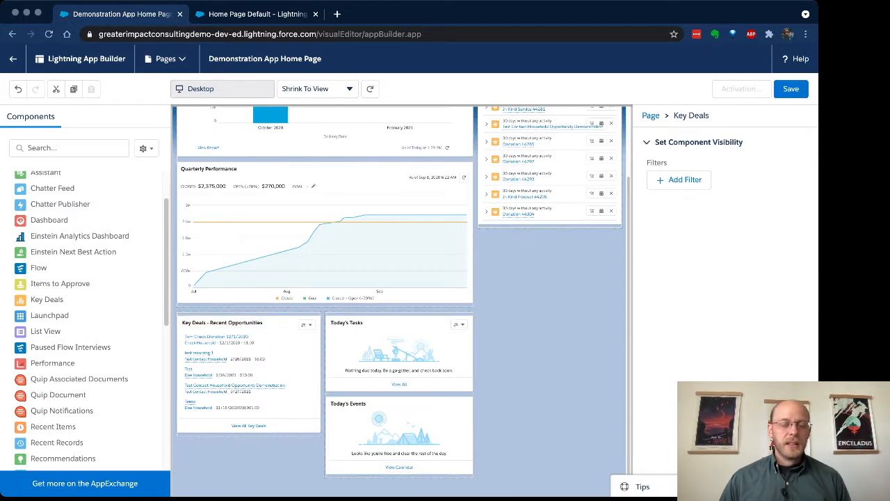
# - Search for Today's Tasks, add it below the Assistant in the sidebar, and delete the copy in the main region
pyautogui.click(70, 148)
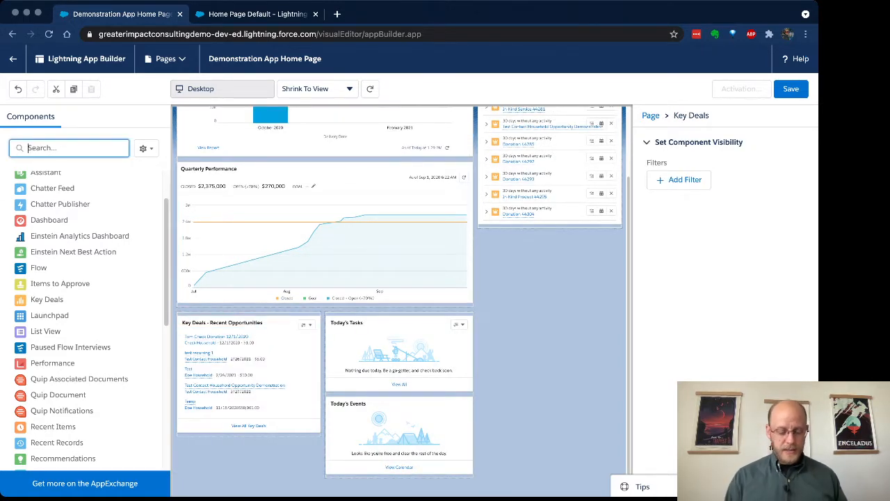
pyautogui.write('tas')
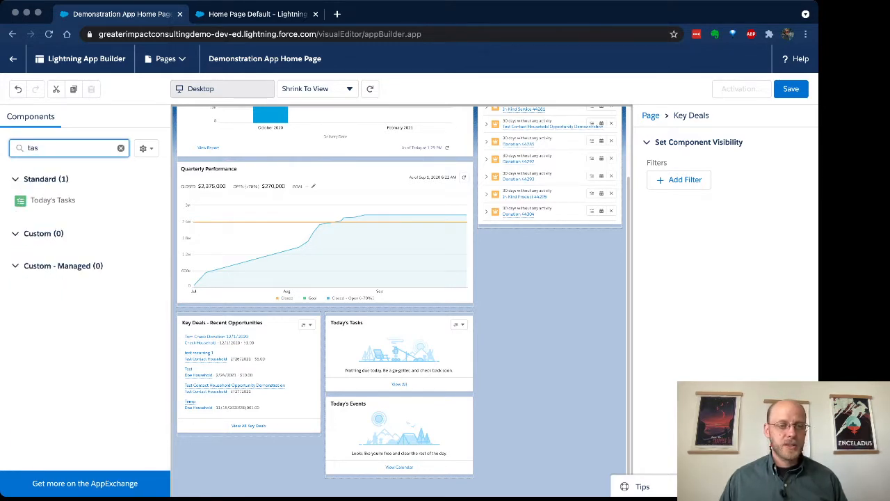
pyautogui.moveTo(52, 200); pyautogui.dragTo(552, 229)
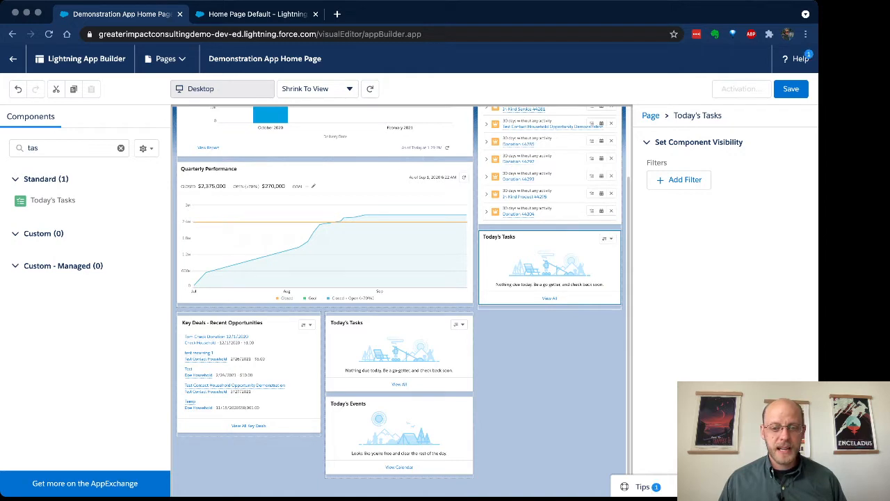
pyautogui.click(468, 321)
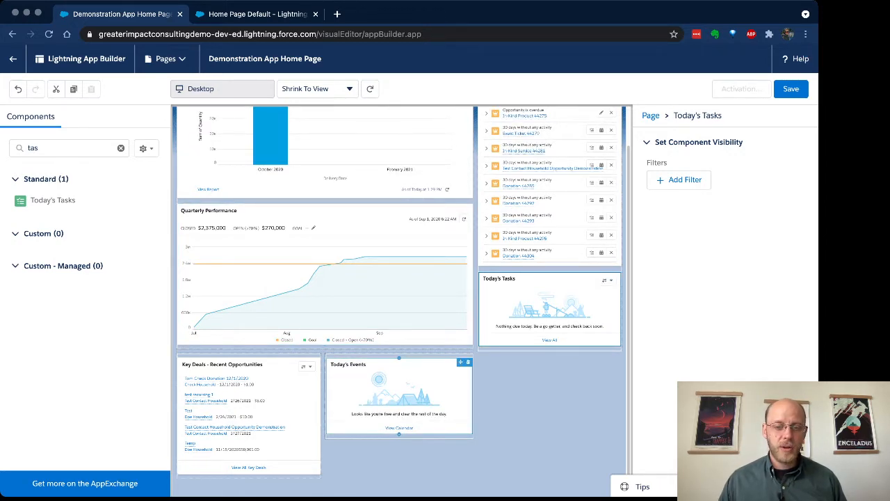
# - Move Today's Events into the sidebar below Today's Tasks and add Recent Records to the emptied lower-middle slot
pyautogui.moveTo(461, 362); pyautogui.dragTo(584, 337)
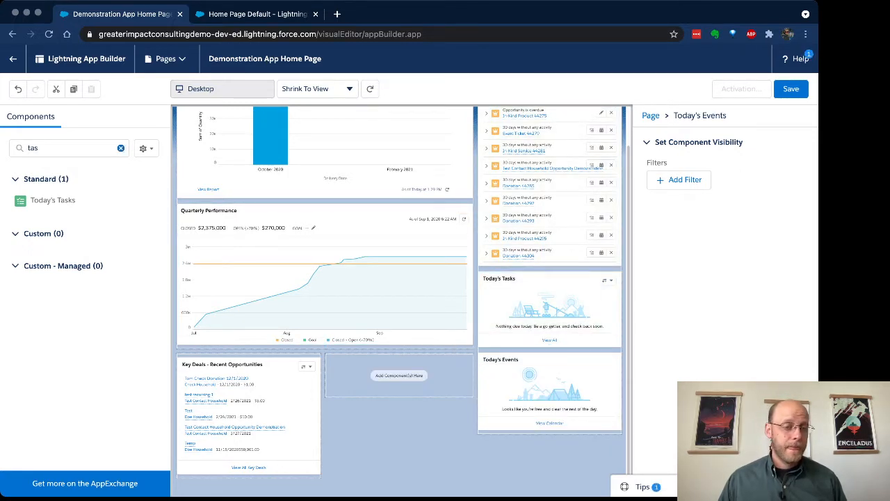
pyautogui.click(121, 149)
pyautogui.scroll(-3, 90, 280)
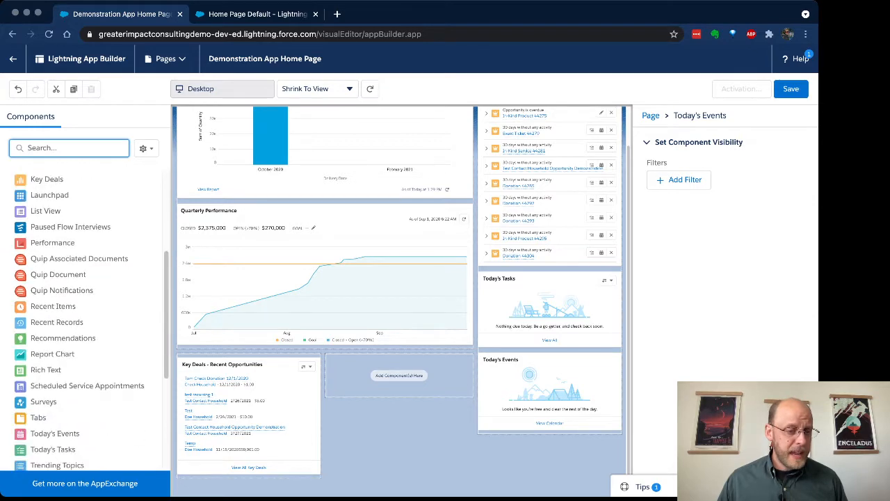
pyautogui.scroll(-3, 91, 285)
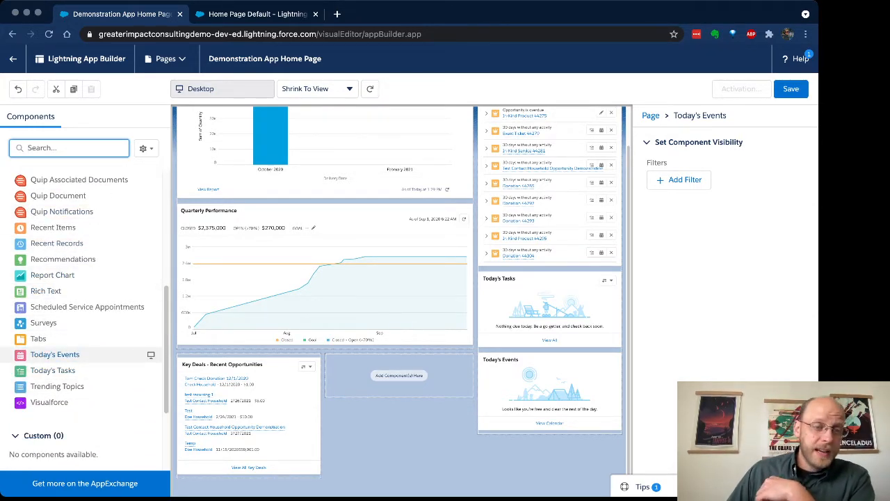
pyautogui.moveTo(56, 243); pyautogui.dragTo(398, 375)
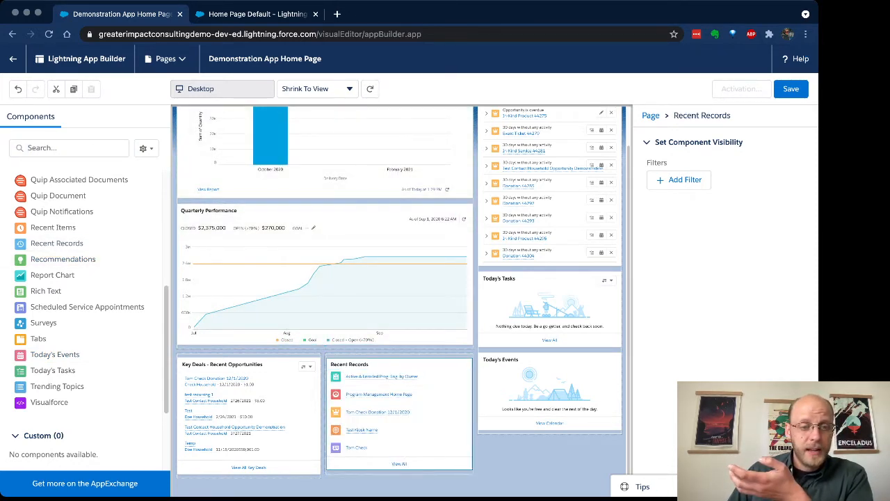
# - Add a Recent Items component above Recent Records, then delete it
pyautogui.moveTo(53, 227); pyautogui.dragTo(283, 300)
pyautogui.moveTo(367, 374); pyautogui.dragTo(369, 368)
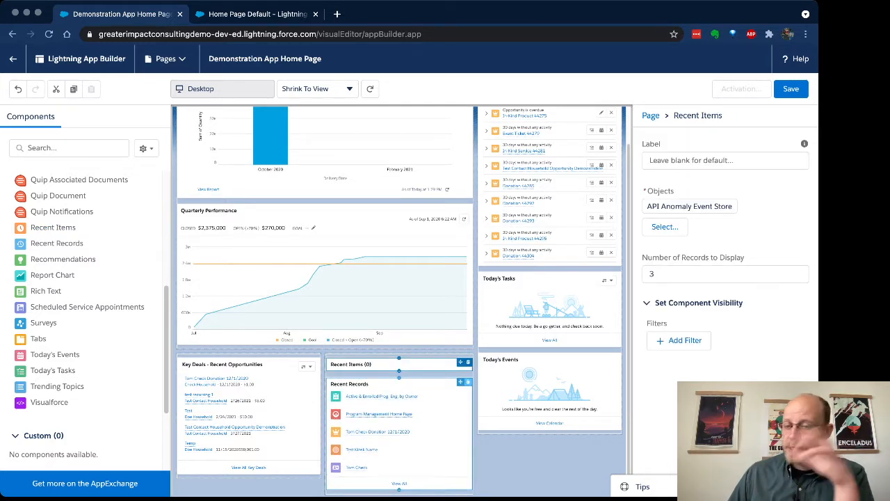
pyautogui.moveTo(368, 384); pyautogui.dragTo(368, 393)
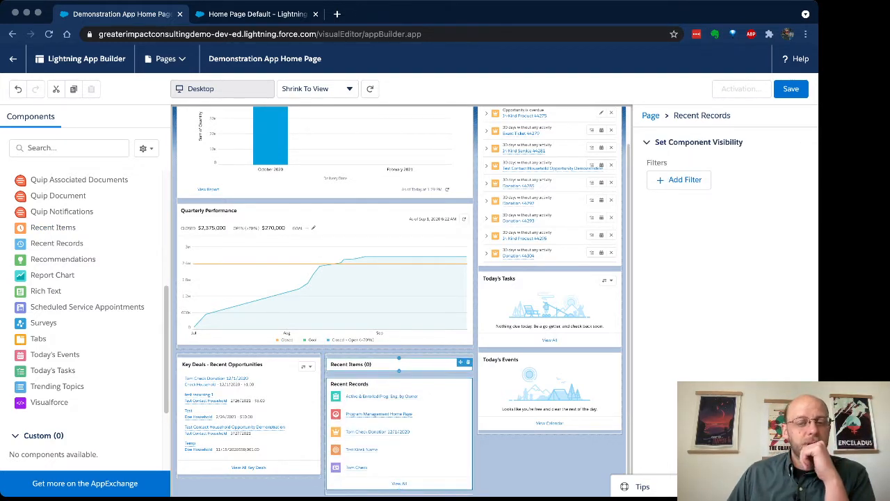
pyautogui.click(468, 361)
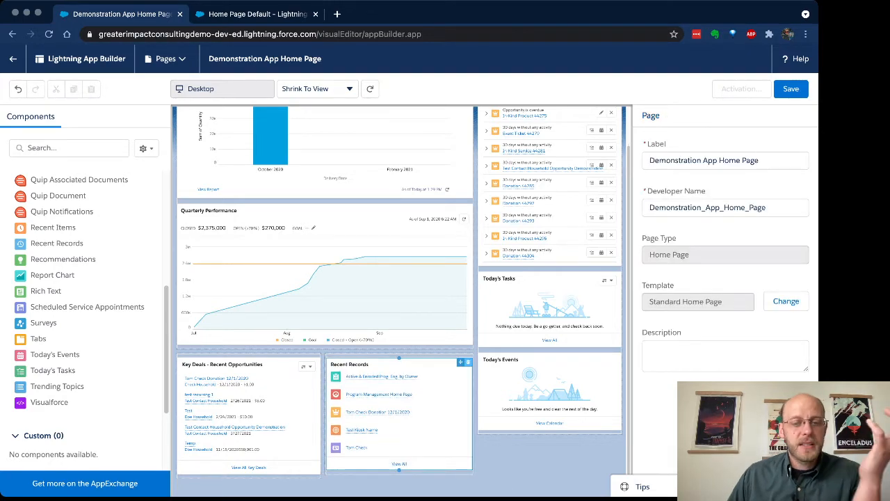
# - Delete the Quarterly Performance chart from the main region
pyautogui.scroll(1, 468, 361)
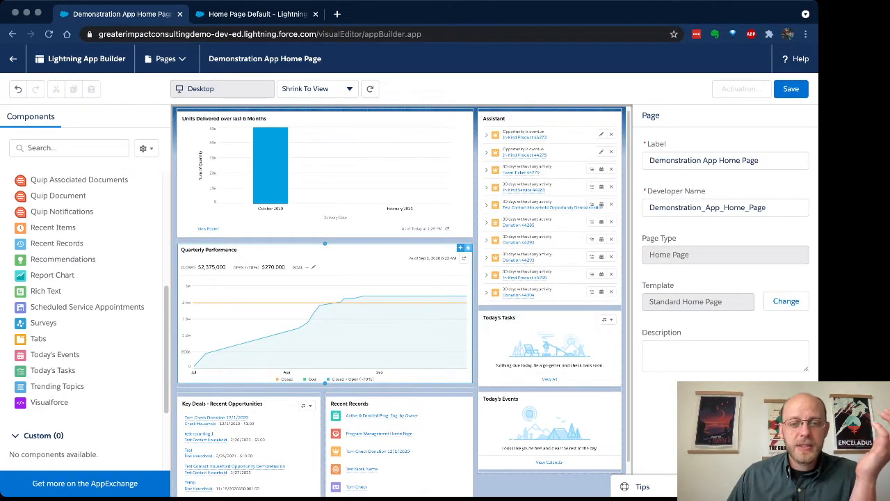
pyautogui.click(468, 247)
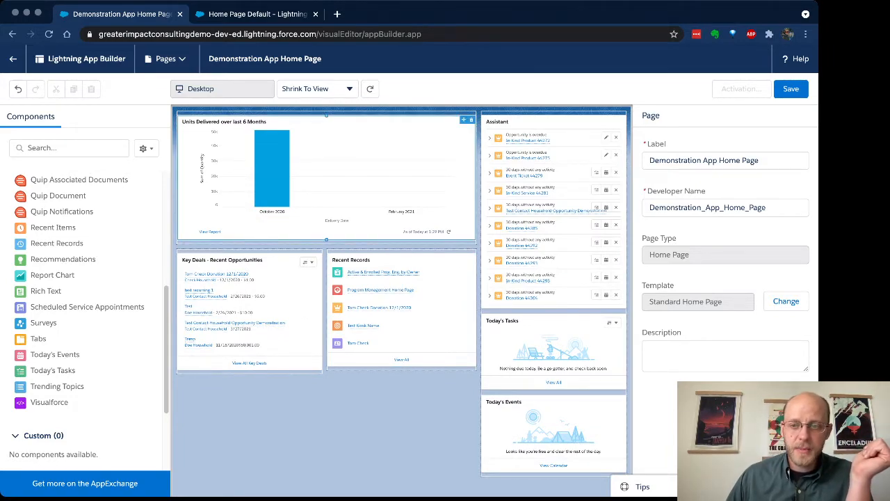
# - Save the page, activate it, and assign it as the app default home page for Demonstration App
pyautogui.click(791, 89)
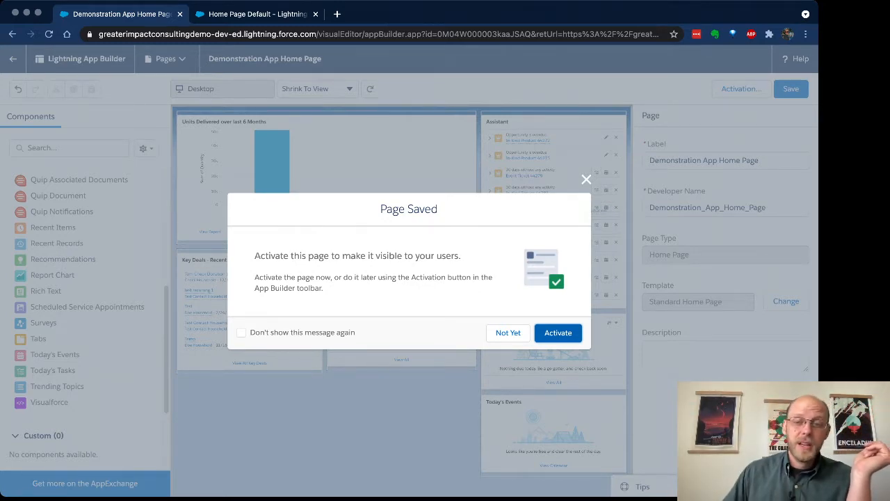
pyautogui.click(558, 333)
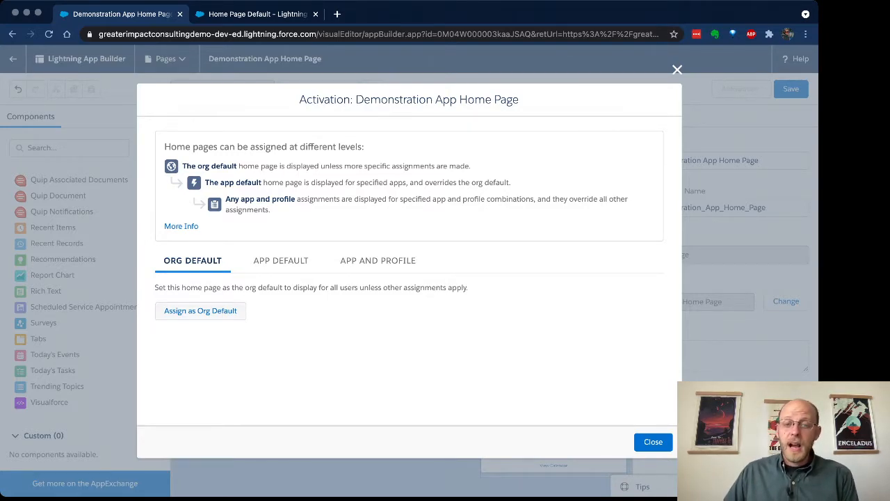
pyautogui.click(280, 260)
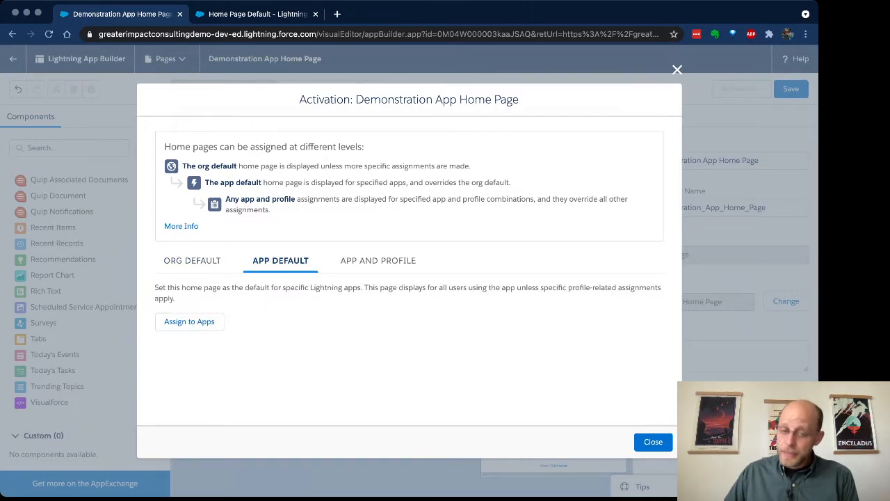
pyautogui.click(189, 321)
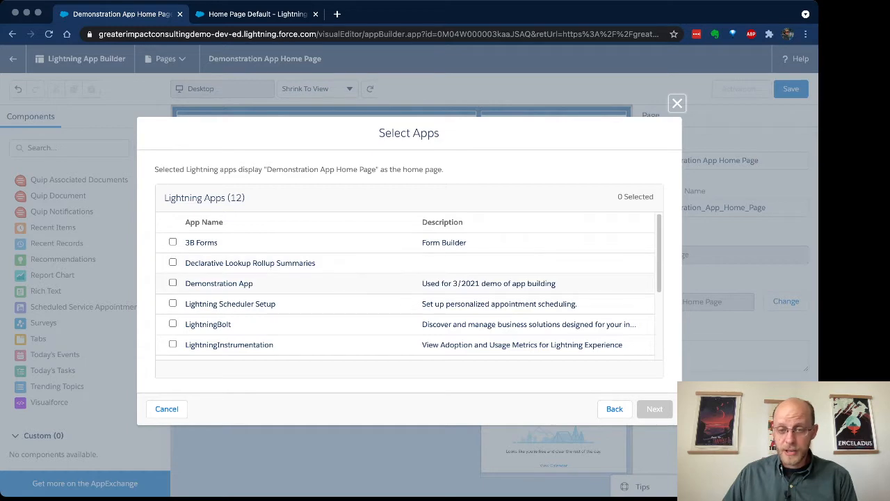
pyautogui.click(173, 283)
pyautogui.click(654, 409)
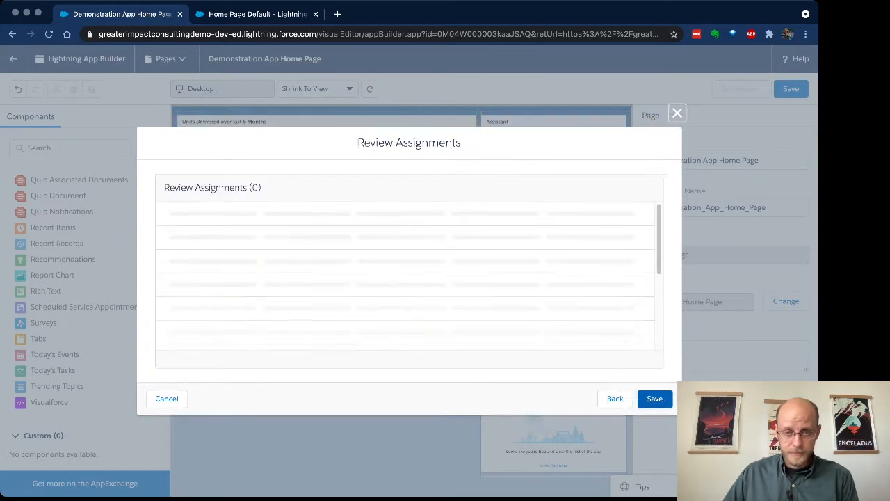
pyautogui.click(654, 399)
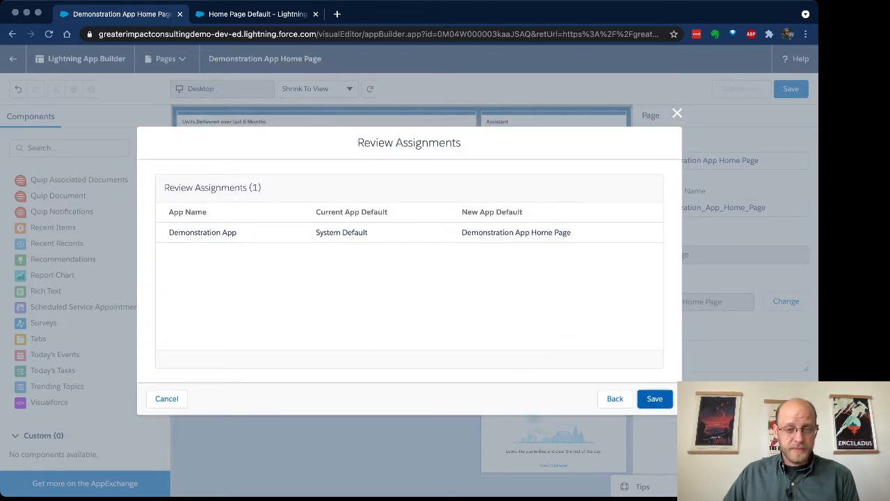
# - Reopen activation and start an app-and-profile assignment, selecting Demonstration App
pyautogui.click(741, 88)
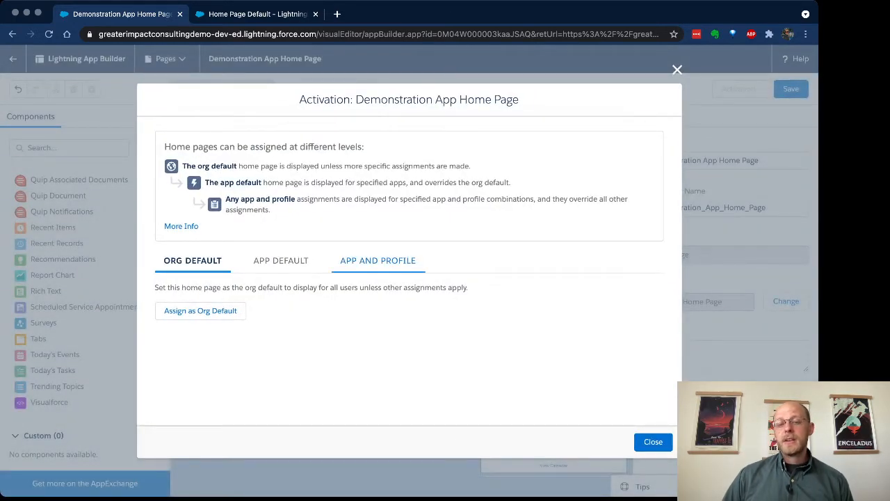
pyautogui.click(378, 261)
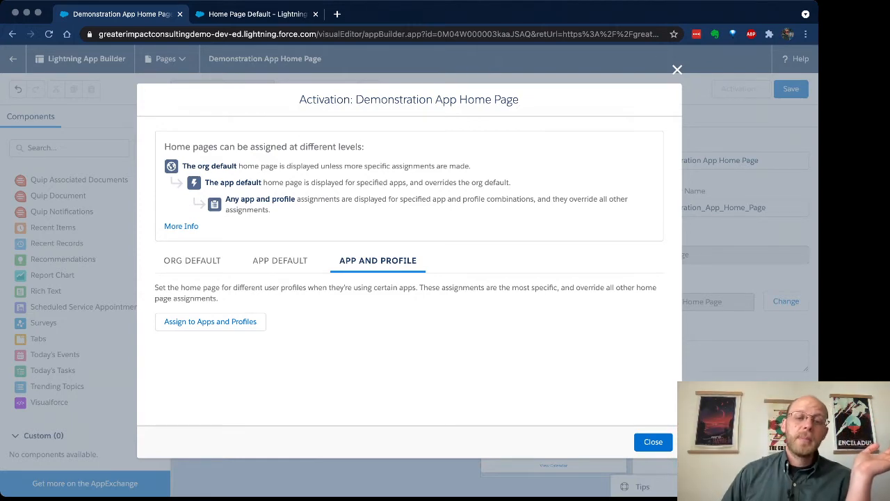
pyautogui.click(210, 322)
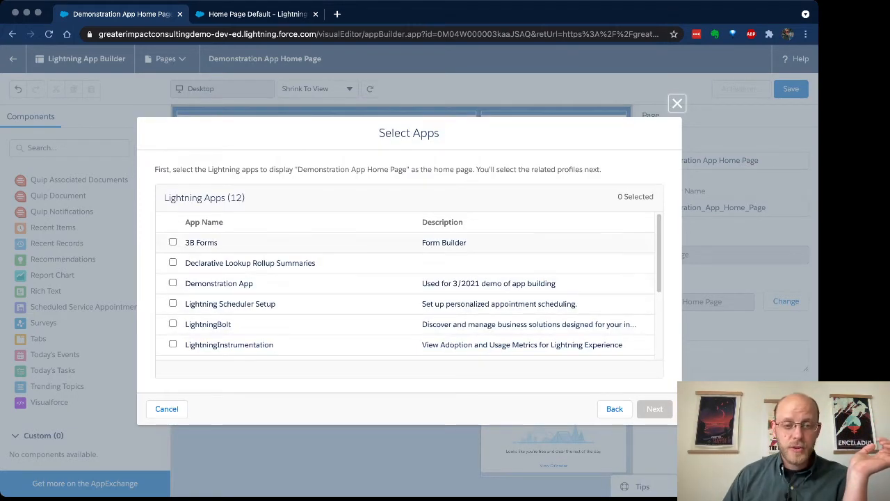
pyautogui.scroll(-3, 409, 292)
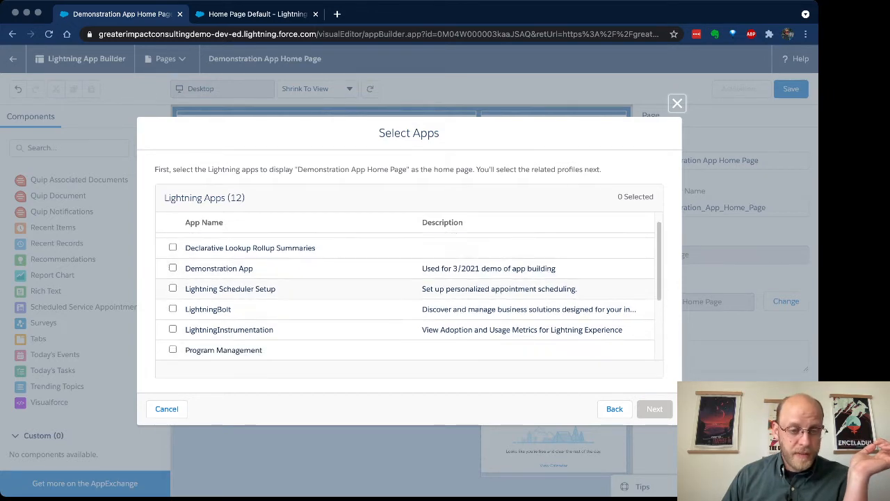
pyautogui.scroll(-2, 409, 296)
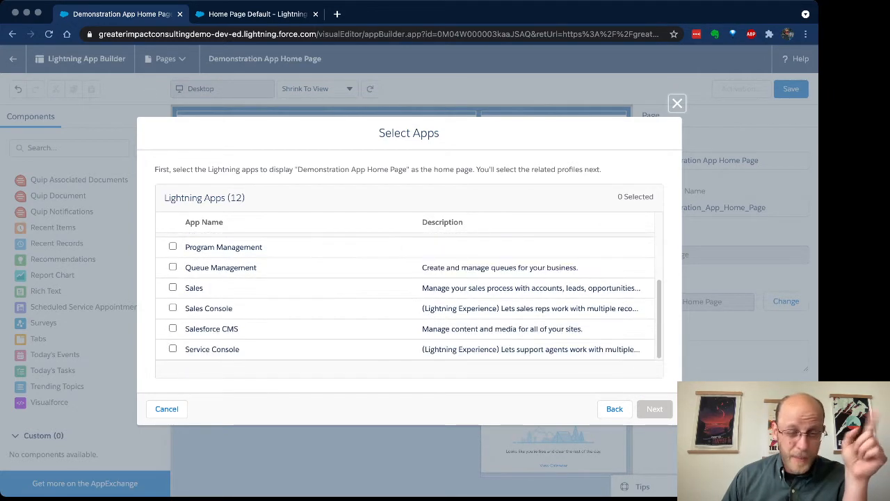
pyautogui.scroll(3, 409, 296)
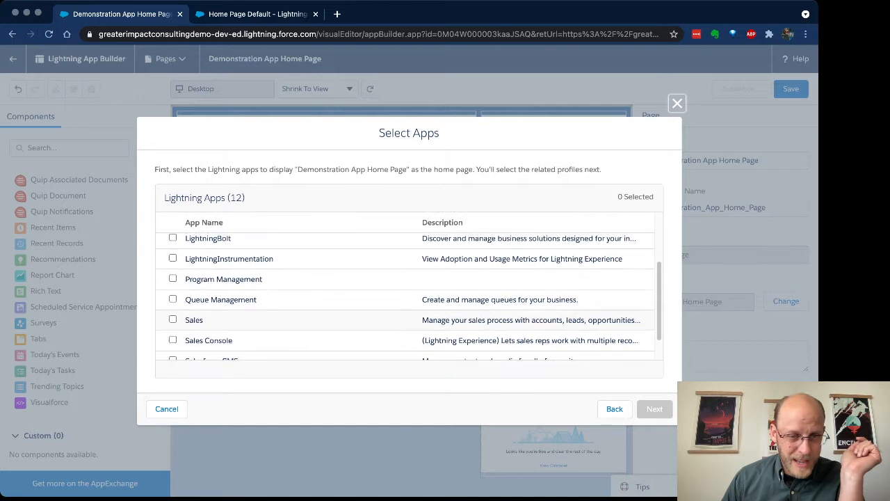
pyautogui.scroll(3, 409, 295)
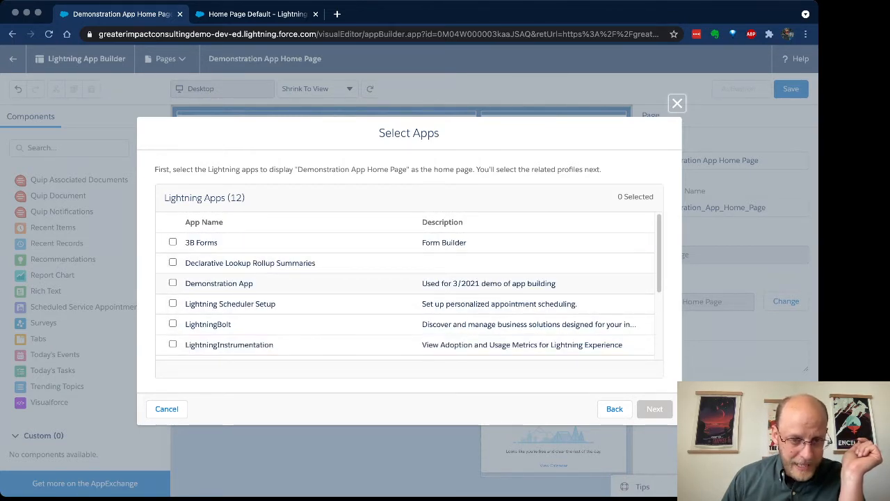
pyautogui.scroll(-3, 409, 292)
pyautogui.scroll(3, 409, 292)
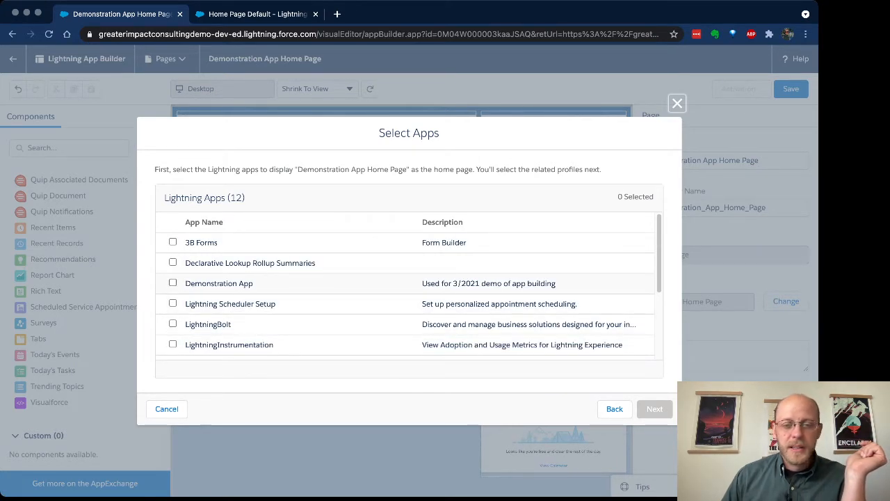
pyautogui.click(173, 283)
pyautogui.click(655, 408)
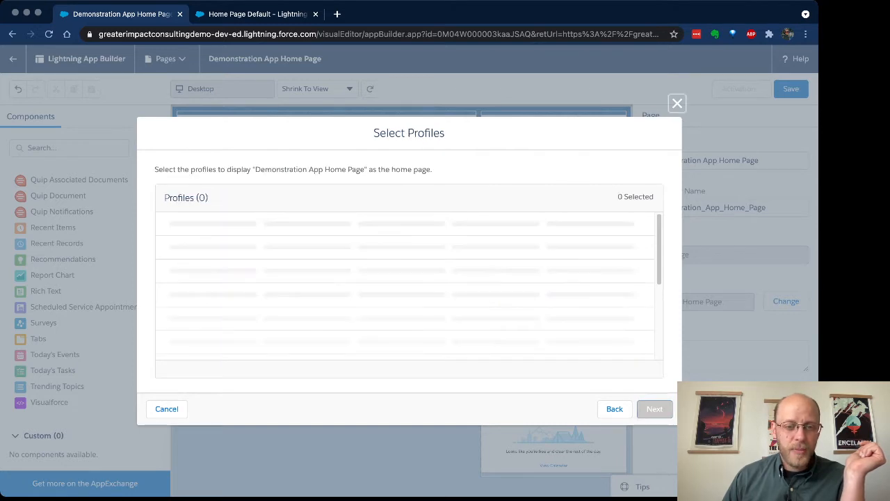
# - Select the System Administrator profile, review the assignment, and close the dialog without saving
pyautogui.scroll(-4, 409, 292)
pyautogui.scroll(-15, 409, 292)
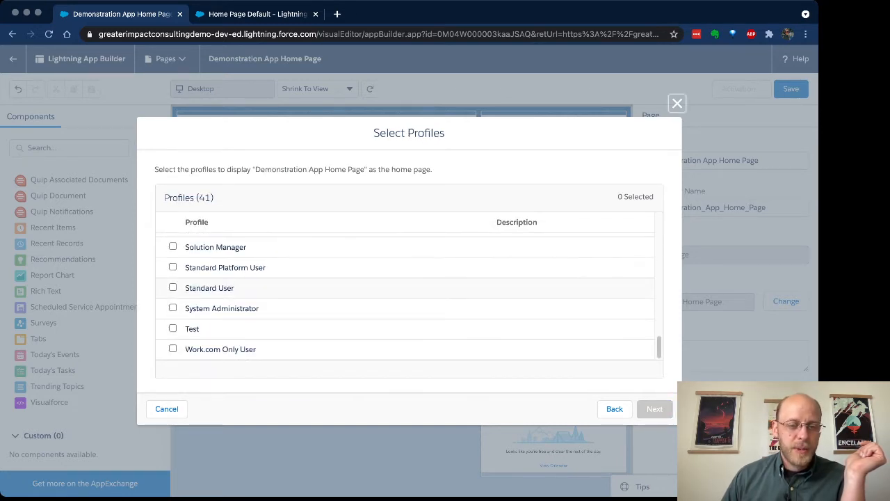
pyautogui.click(172, 307)
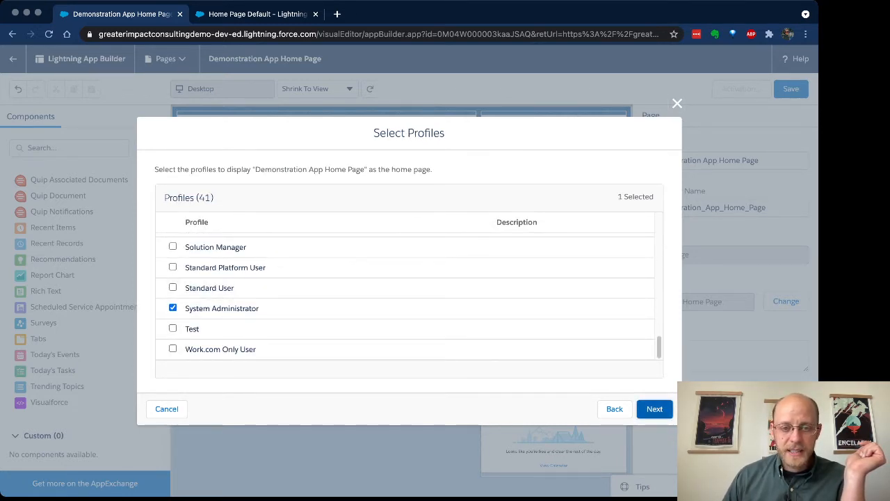
pyautogui.click(654, 408)
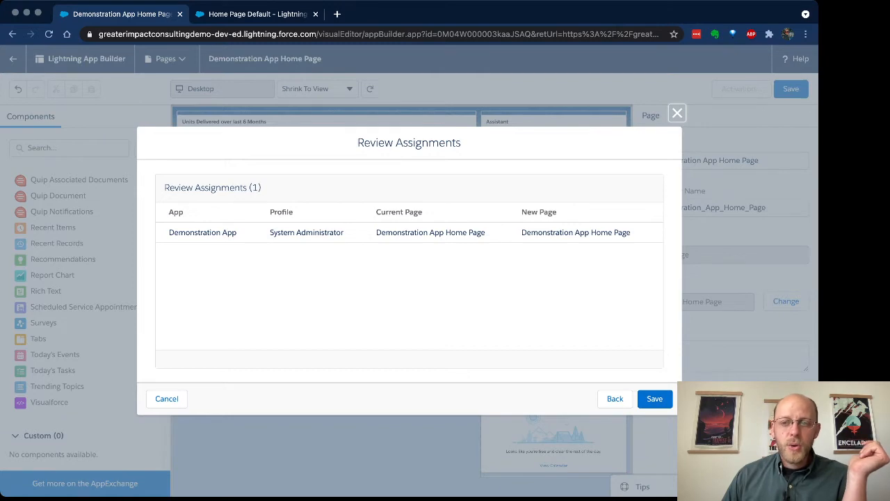
pyautogui.click(678, 113)
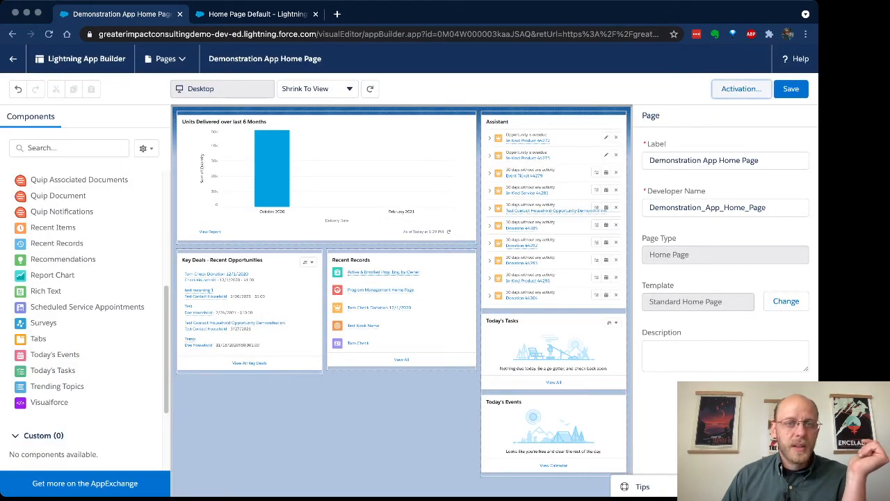
# - Save the page and exit Lightning App Builder
pyautogui.click(791, 89)
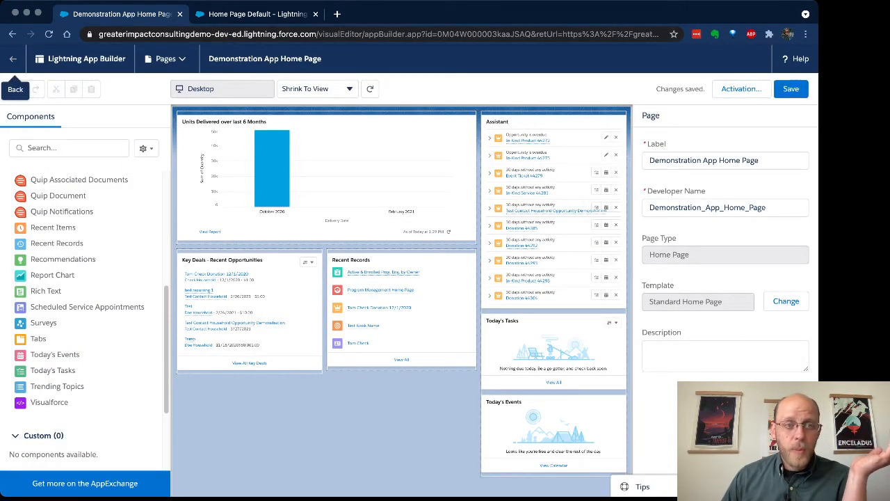
pyautogui.click(12, 59)
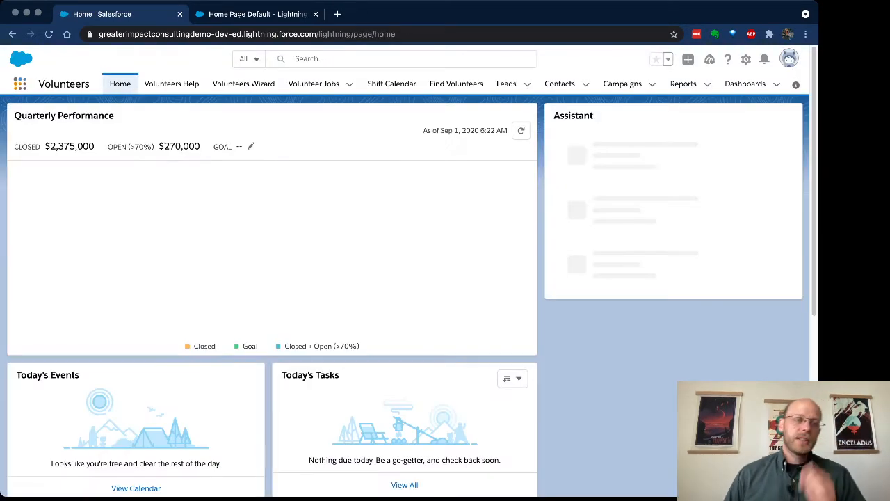
# - Open Demonstration App by searching the app list for demo and scroll through its home page to review the new layout
pyautogui.click(20, 84)
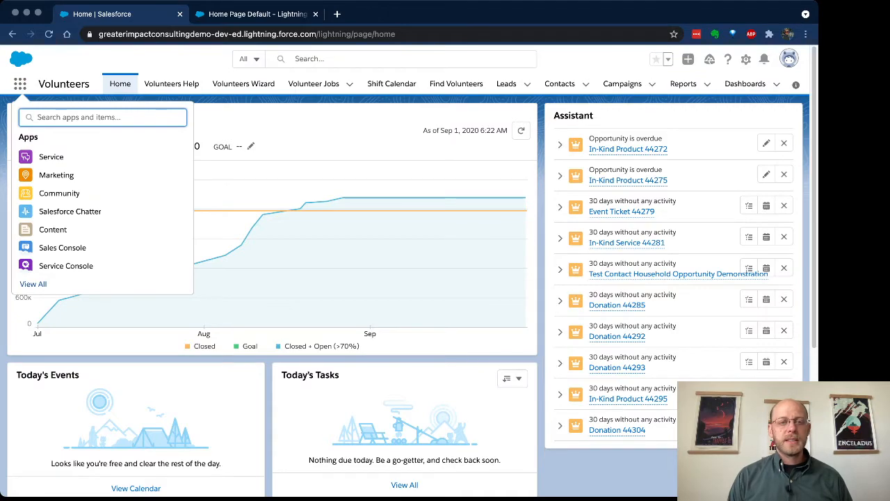
pyautogui.write('demo')
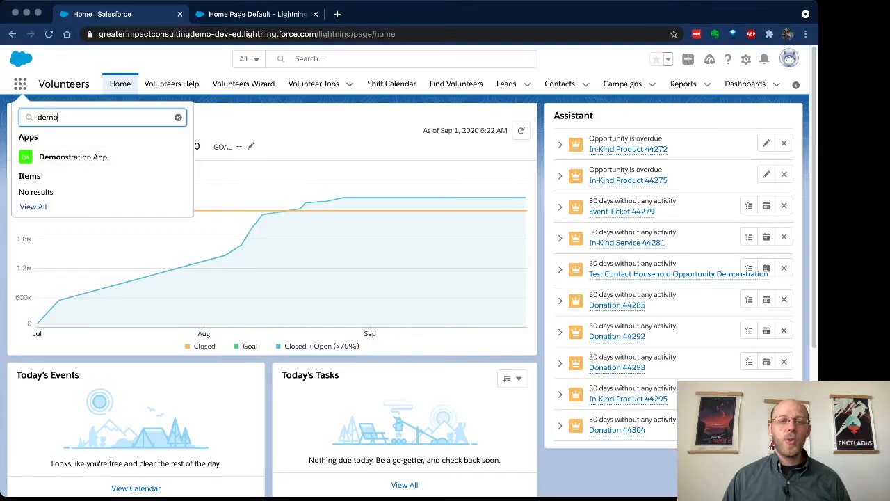
pyautogui.press('Return')
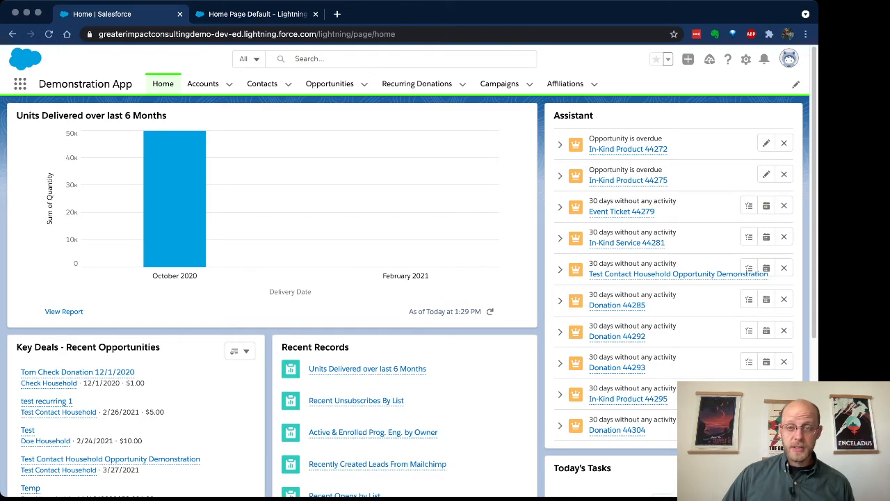
pyautogui.scroll(-2, 404, 299)
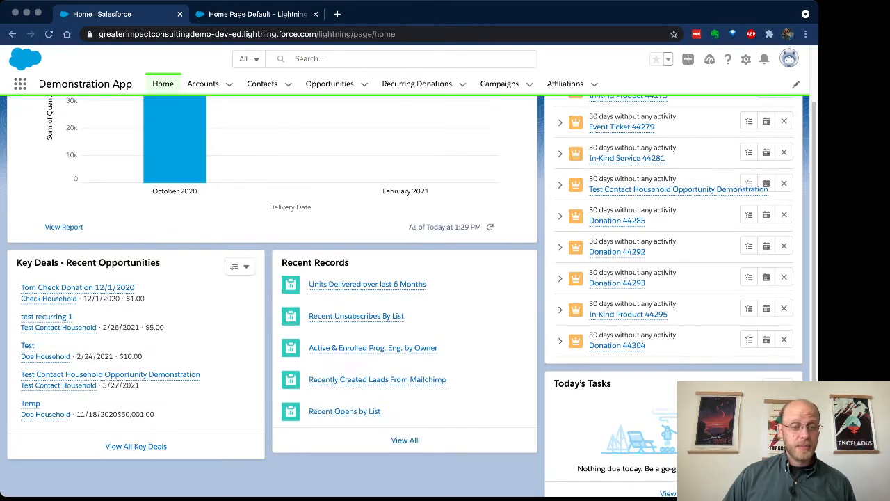
pyautogui.scroll(-1, 404, 299)
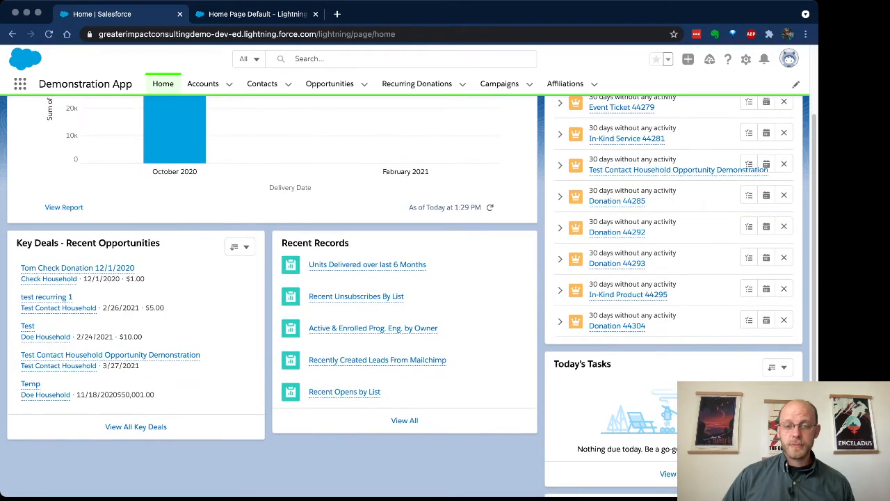
pyautogui.scroll(-4, 404, 299)
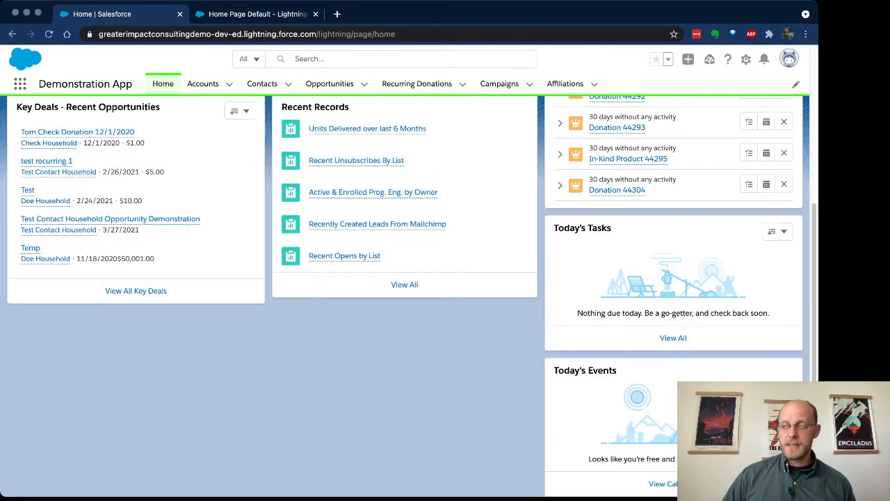
pyautogui.scroll(3, 404, 299)
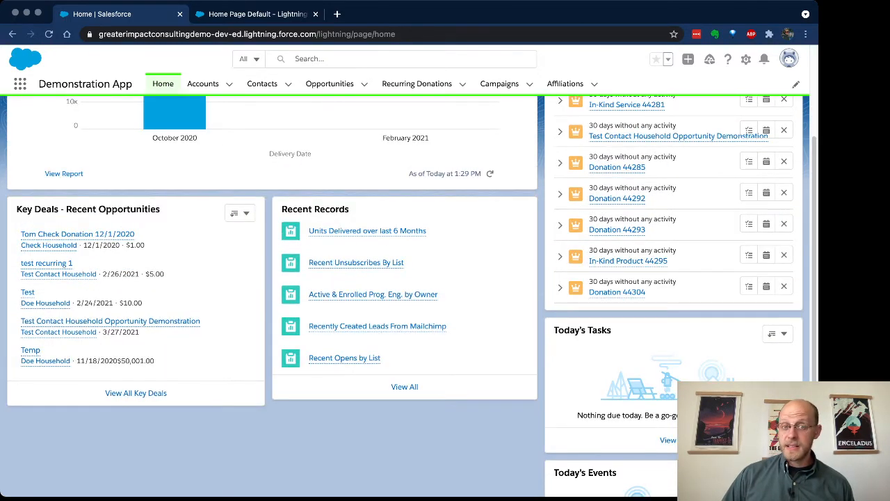
pyautogui.scroll(4, 403, 299)
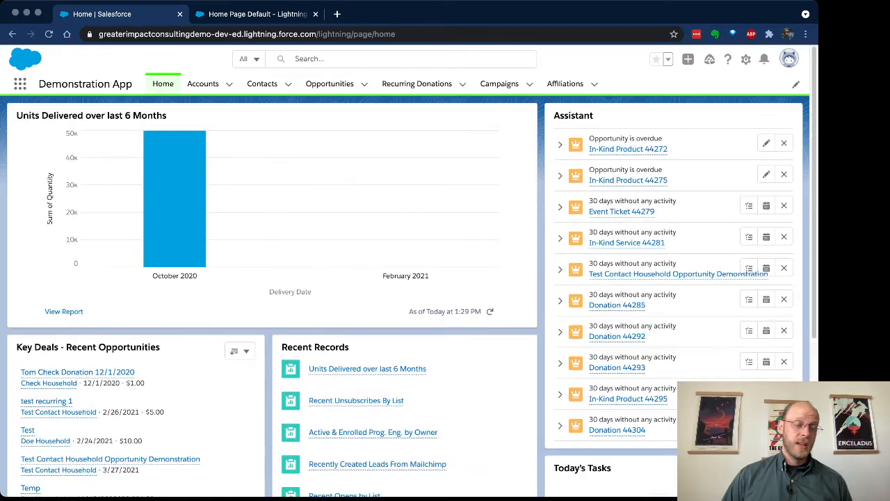
pyautogui.moveTo(612, 273)
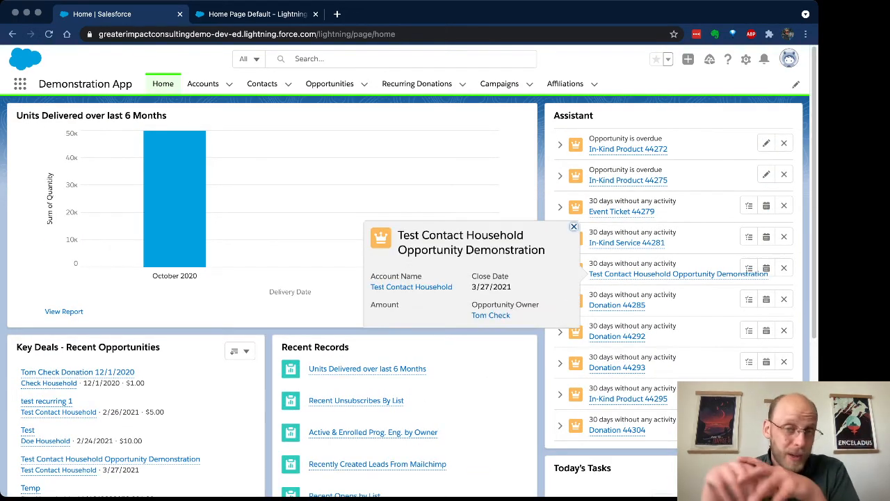